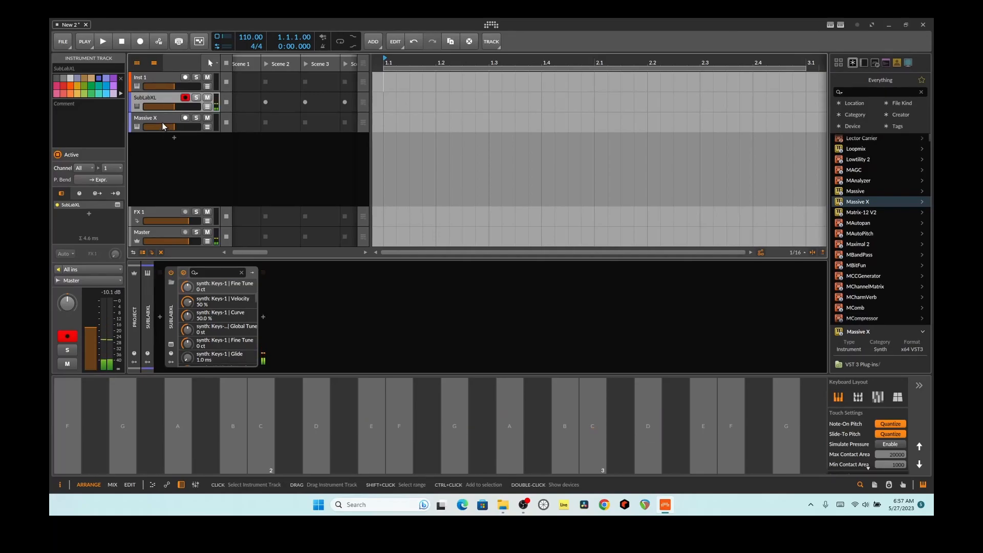
Step: Search the browser for Note Grid and add it to the Inst 1 track
left_click(162, 117)
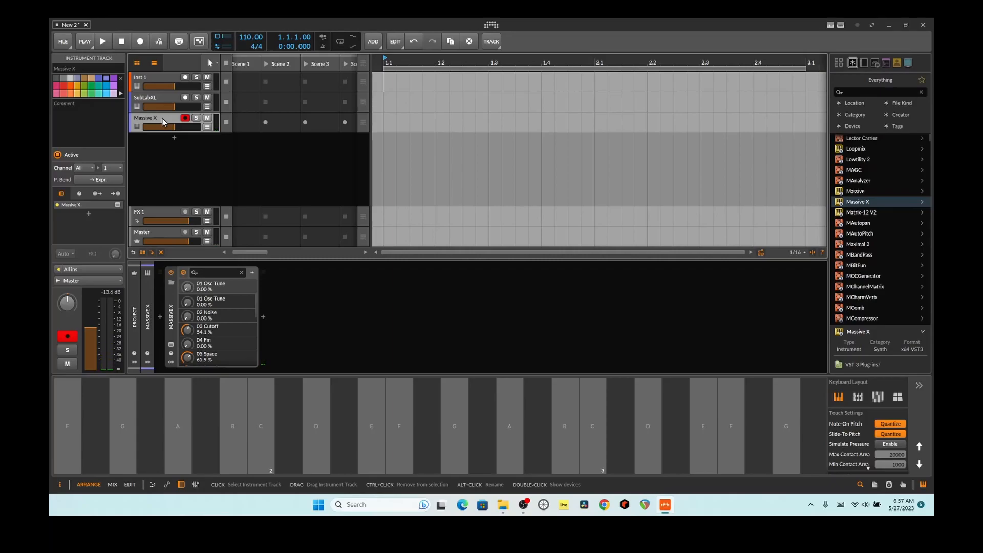
left_click(146, 78)
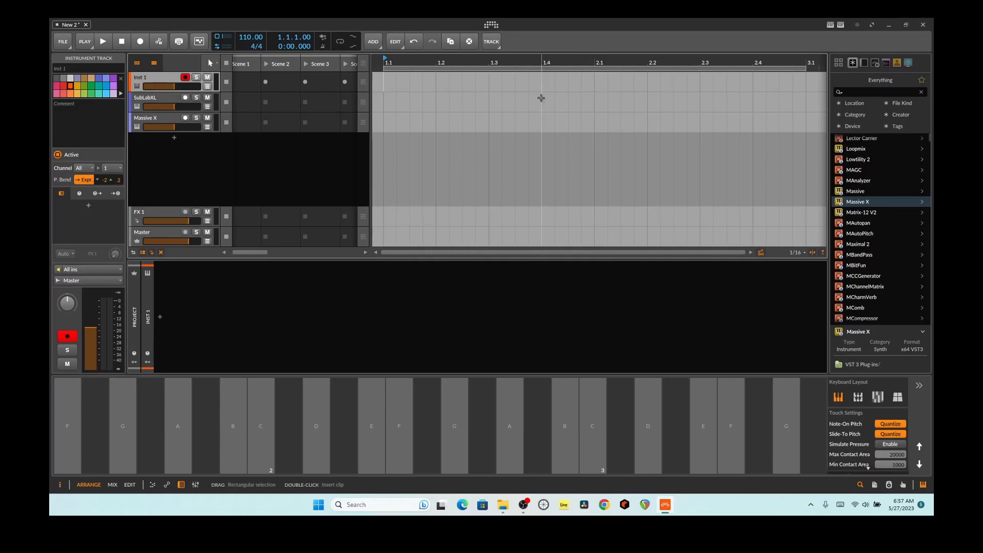
left_click(859, 92)
type("note")
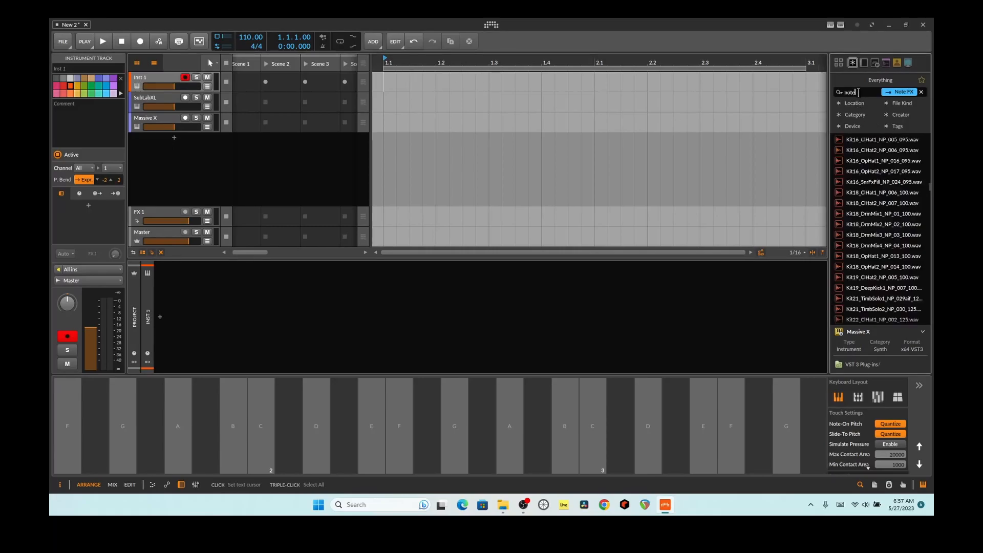
type(" gr")
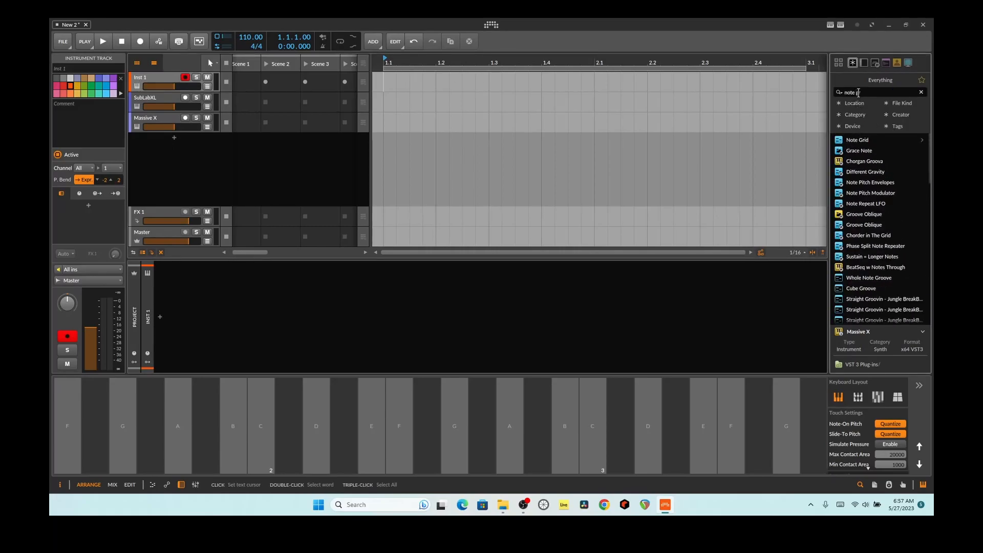
left_click_drag(860, 141, 445, 328)
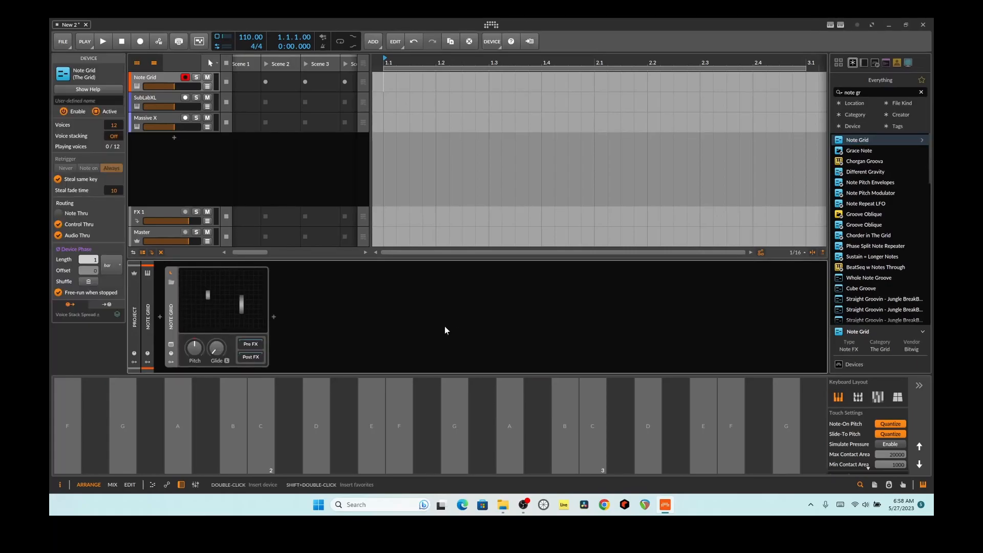
Step: In the Note Grid patch, remove the pitch cable and add a greater-or-equal logic comparator between the note input and output modules
left_click(229, 314)
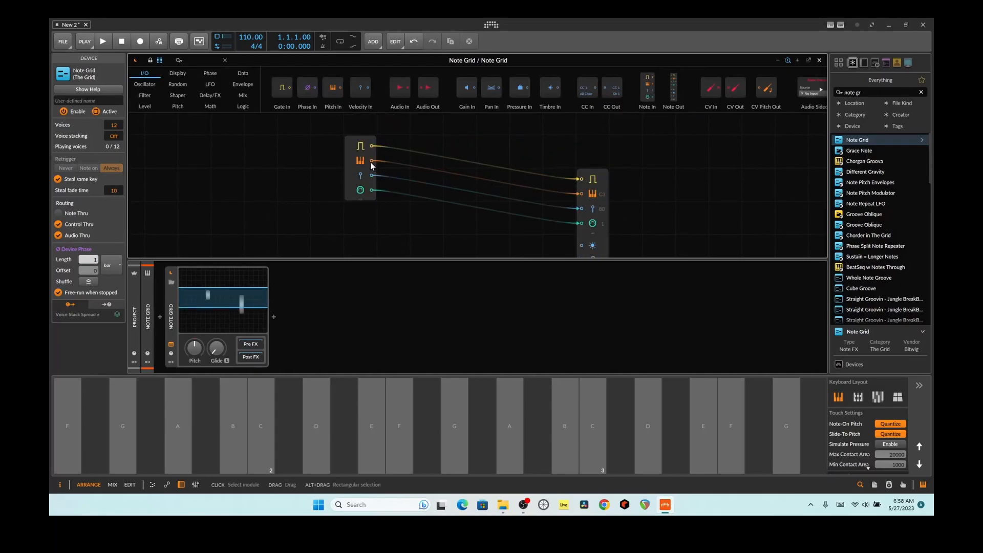
double_click(371, 161)
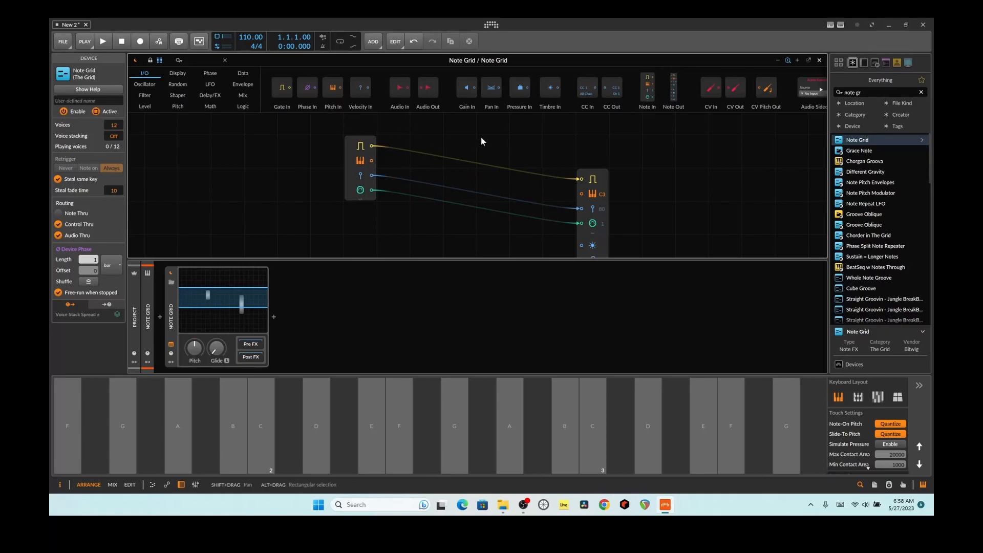
left_click(244, 106)
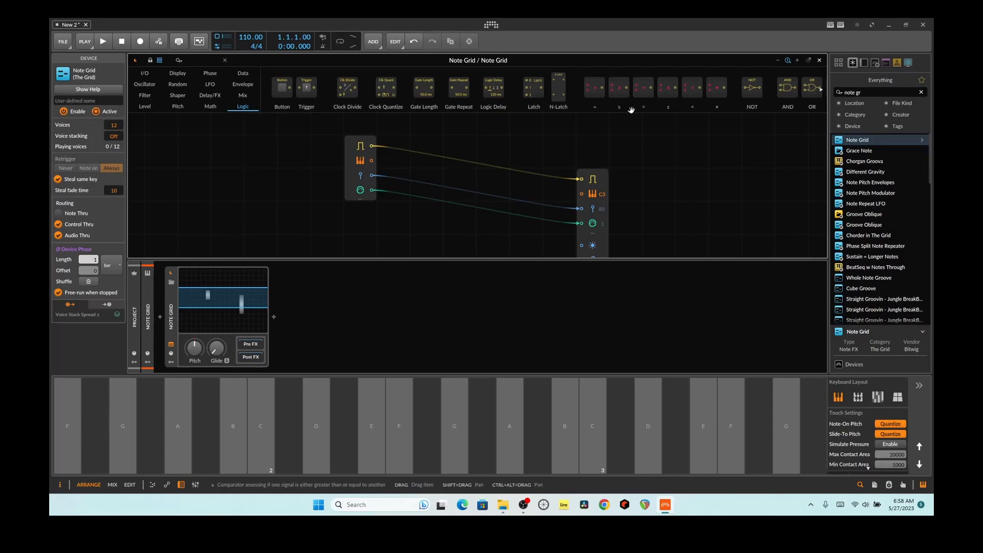
left_click_drag(620, 90, 464, 207)
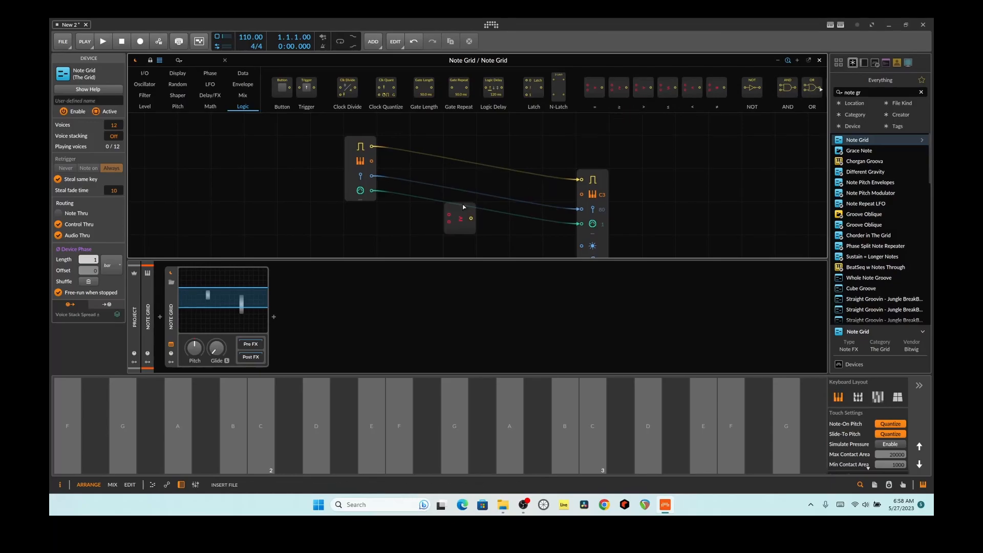
left_click(467, 219)
scroll(506, 210, "down", 2)
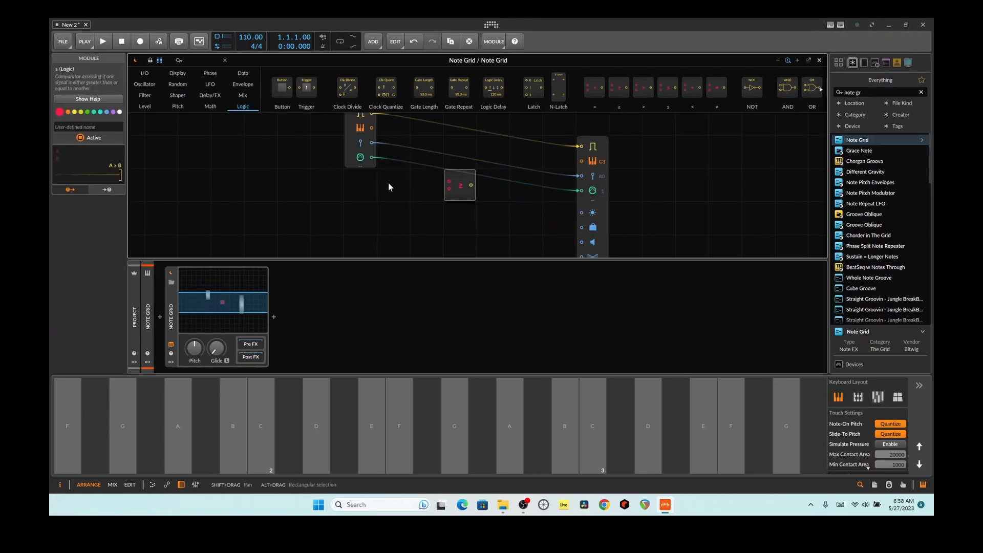
Step: Add a Pitch module wired to the comparator's lower input and connect the note input's pitch to its upper input
left_click(183, 106)
left_click_drag(280, 96, 444, 193)
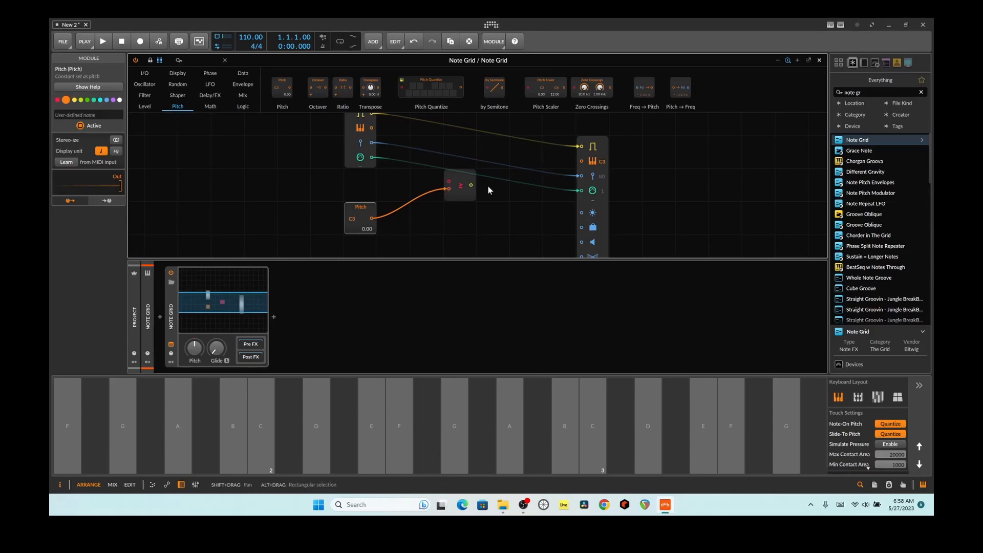
left_click_drag(353, 225, 353, 224)
left_click_drag(372, 127, 449, 181)
Step: Add a Select In mix module and connect the comparator's output to its select input
left_click(242, 96)
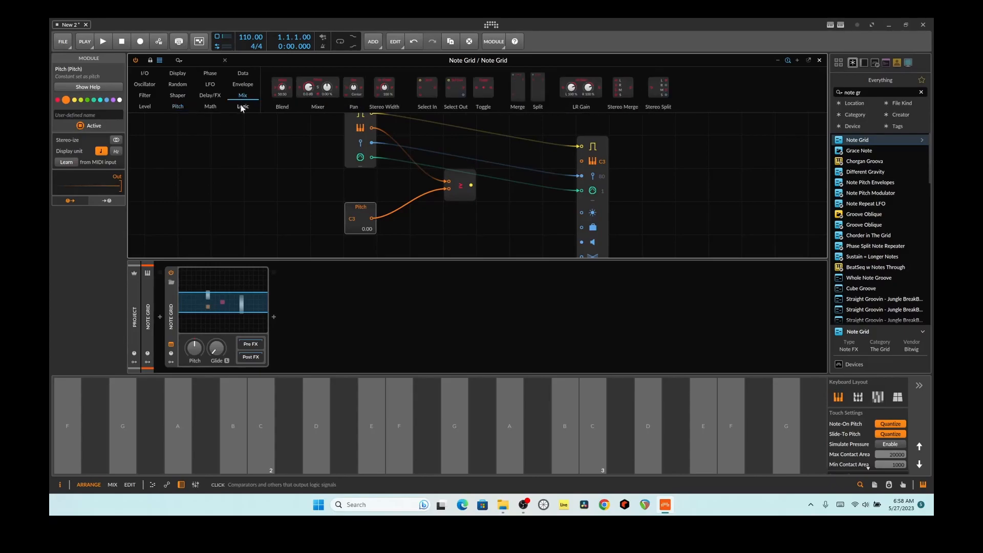
left_click_drag(427, 88, 542, 214)
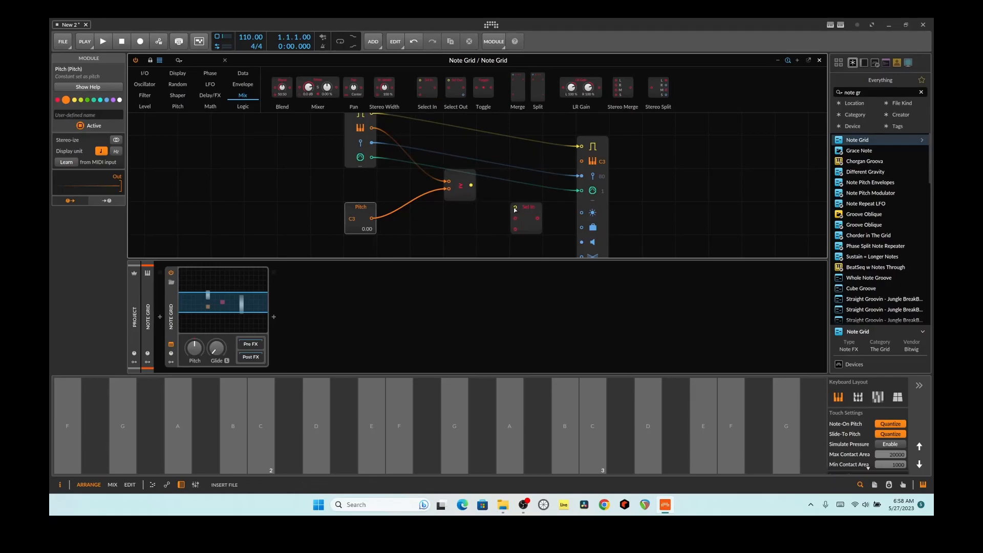
left_click_drag(471, 185, 516, 206)
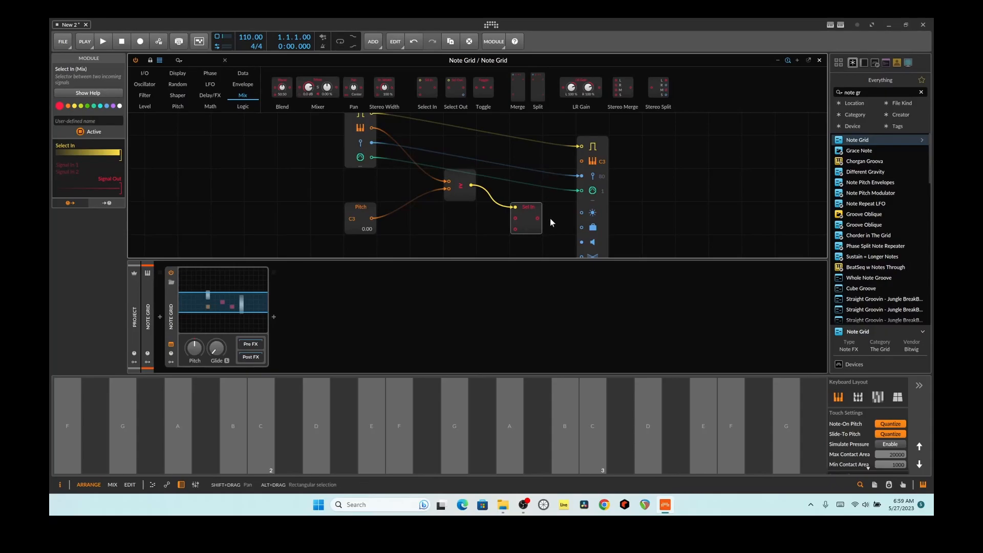
Step: Reconnect pitch from note input to note output and replace the output's channel cable with one from the Select In module
left_click_drag(371, 127, 586, 160)
scroll(657, 167, "down", 1)
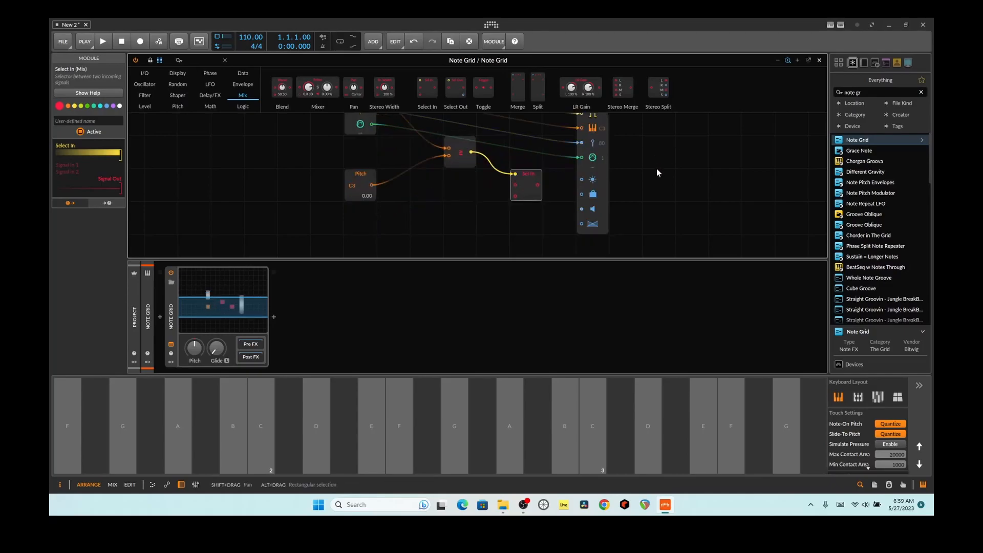
double_click(582, 159)
left_click_drag(537, 185, 582, 158)
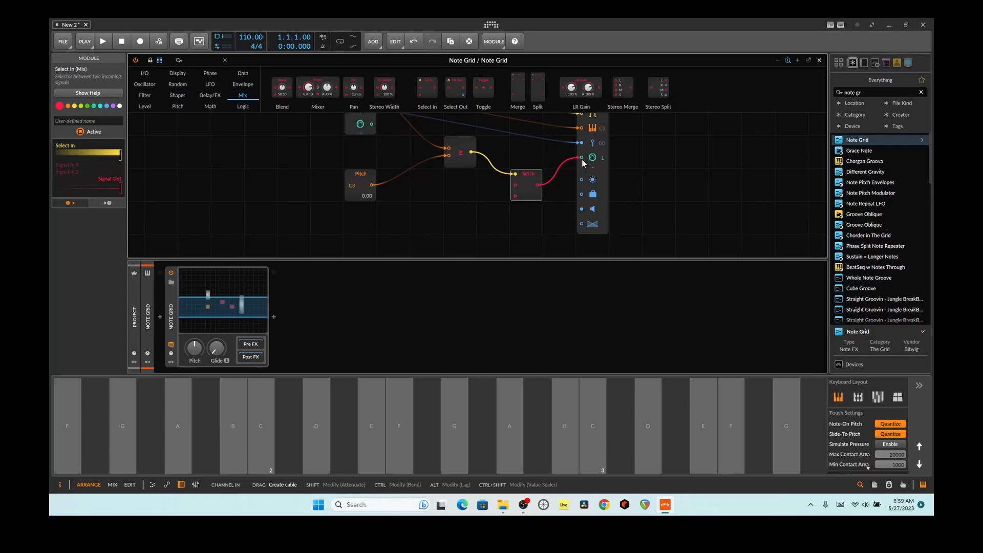
Step: Feed the two Select In signal inputs with Constant modules, the first 1.00 and the second set to 2.00, and close the patch
left_click(216, 108)
left_click_drag(292, 92, 429, 190)
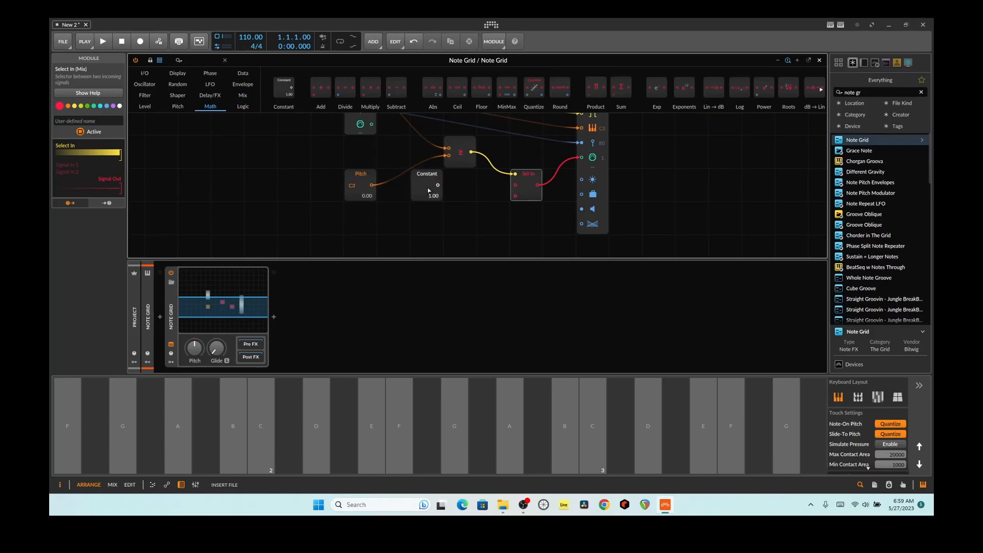
left_click_drag(287, 91, 417, 219)
left_click_drag(440, 185, 516, 186)
left_click_drag(438, 218, 515, 196)
left_click_drag(429, 230, 429, 220)
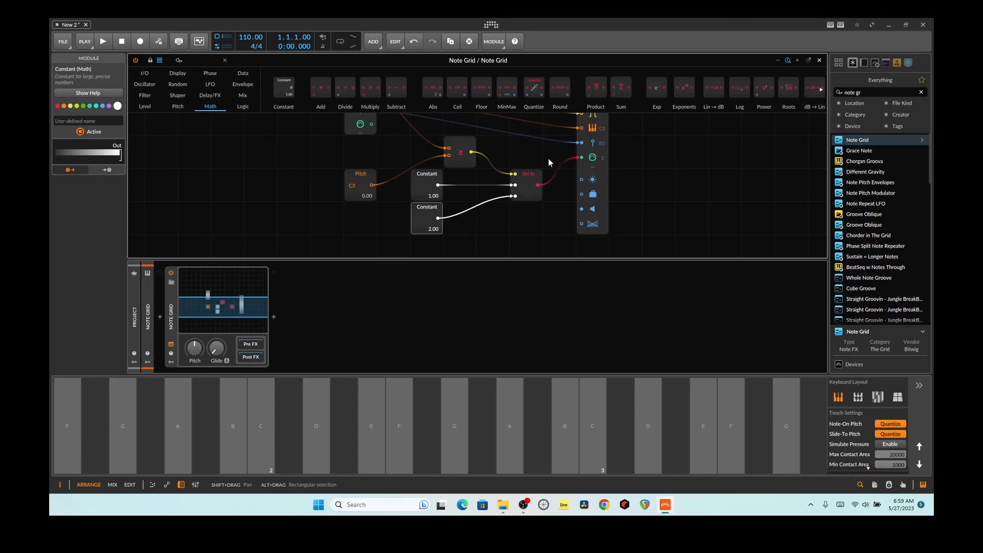
left_click(820, 60)
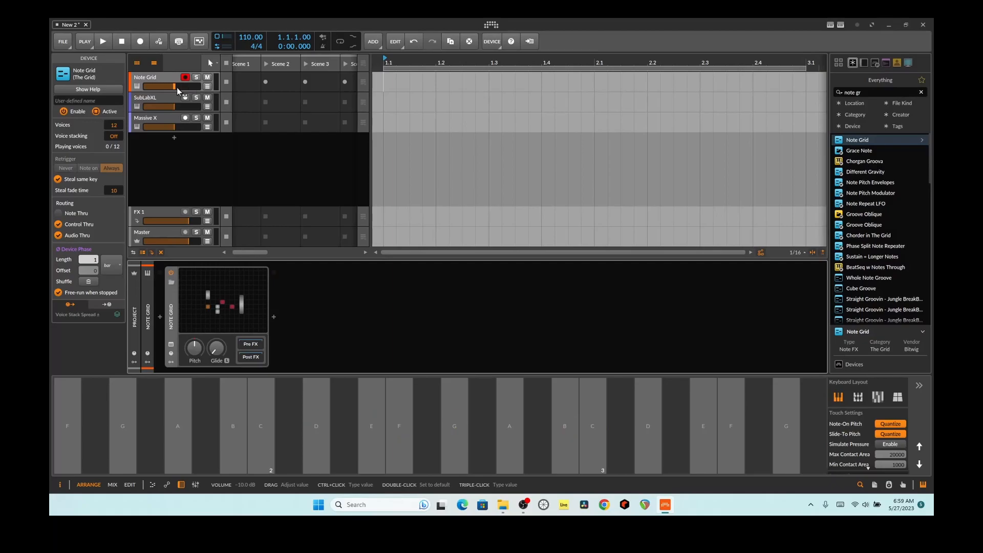
Step: Search the browser for Note Receiver and place it on the SubLabXL track
left_click(164, 98)
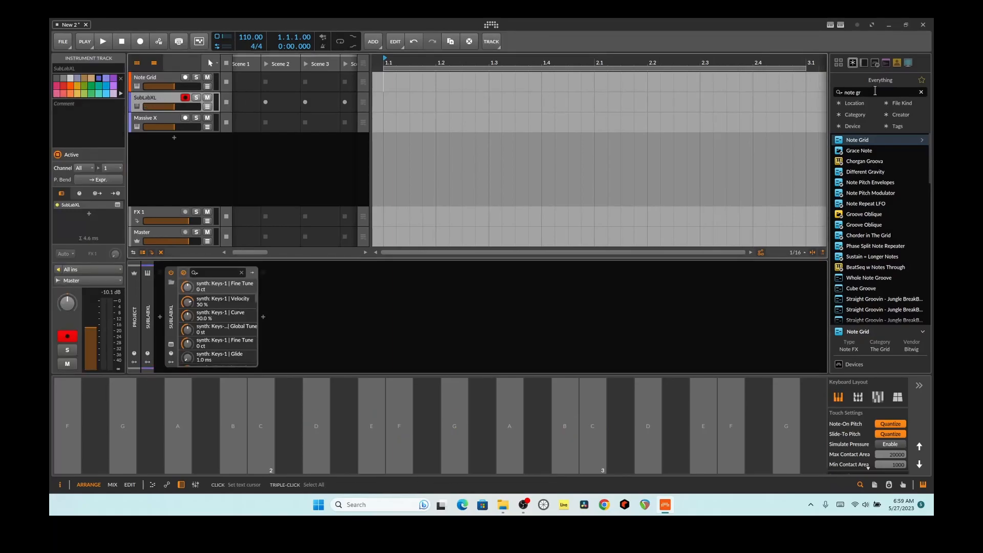
left_click(799, 92)
type("note re")
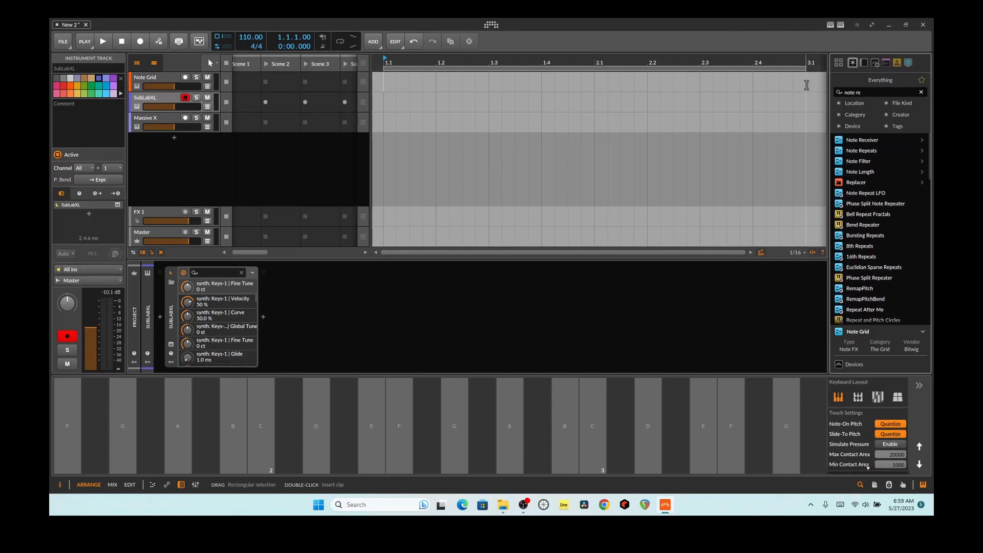
left_click_drag(862, 140, 399, 268)
left_click_drag(294, 300, 172, 321)
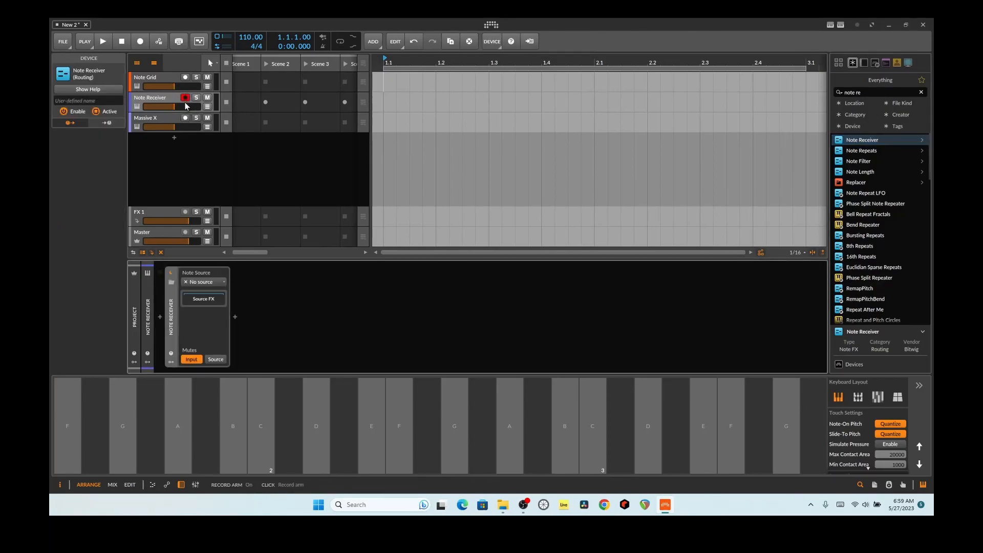
Step: Insert a Note Receiver before Massive X on its track, with the Note Grid device as note source, and select the Note Grid track
left_click(164, 118)
left_click_drag(859, 143, 162, 340)
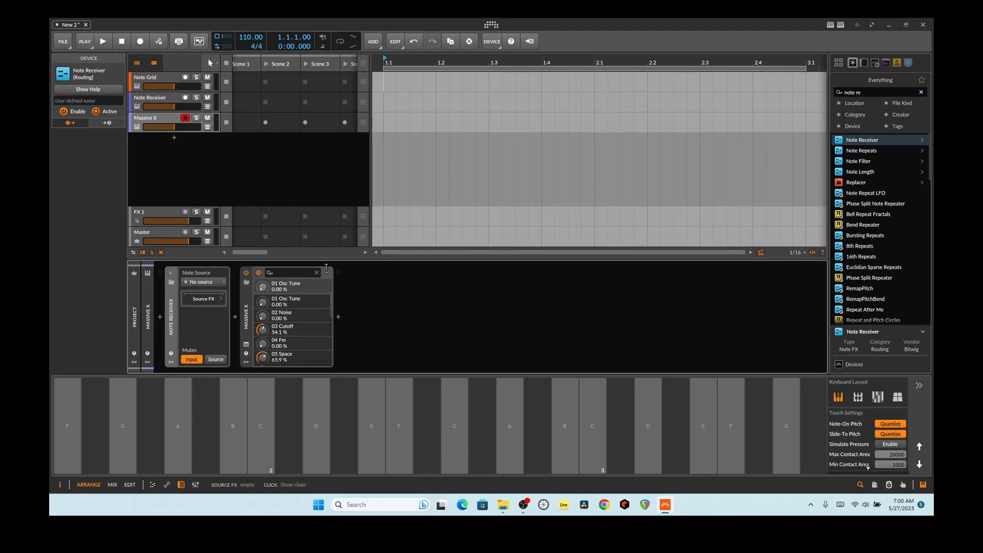
left_click(217, 286)
mouse_move(236, 313)
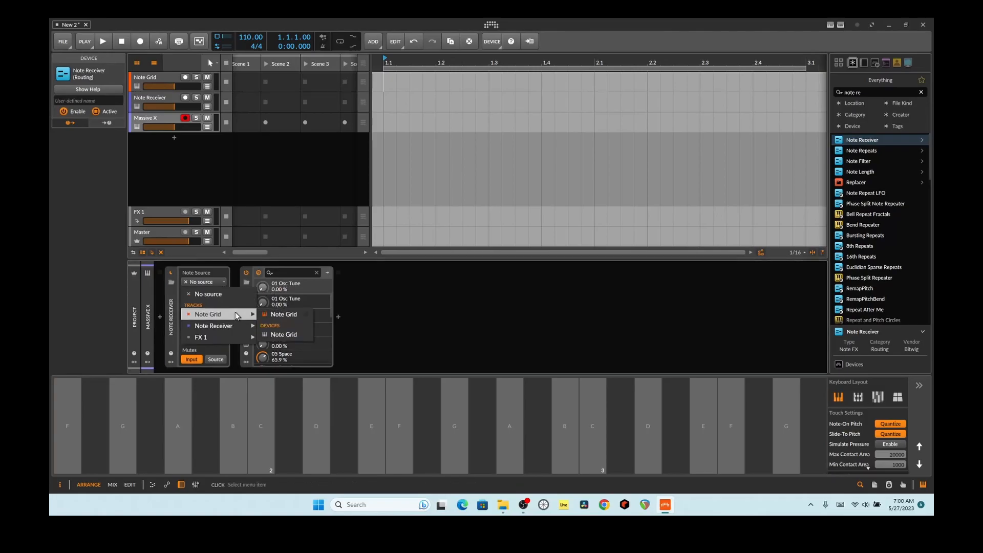
left_click(287, 337)
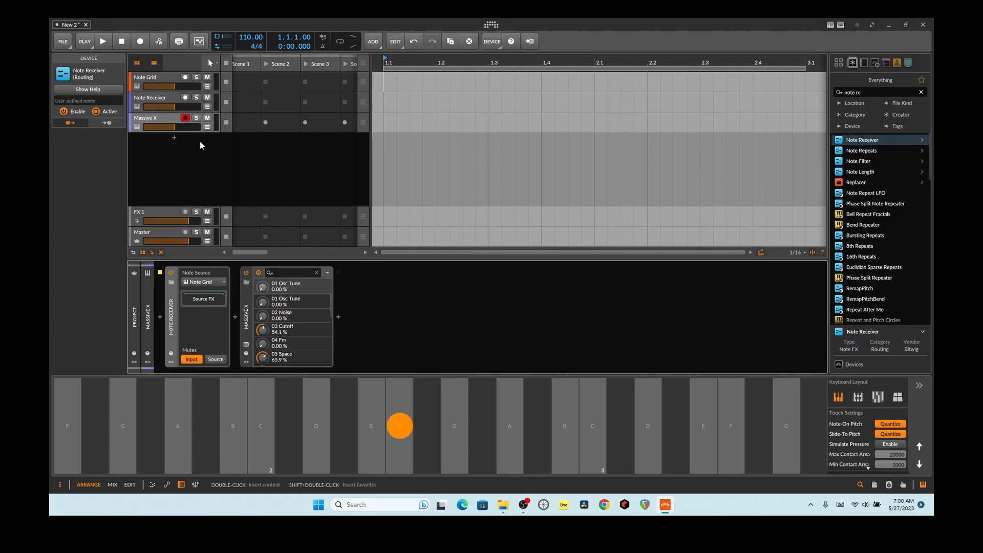
left_click(168, 78)
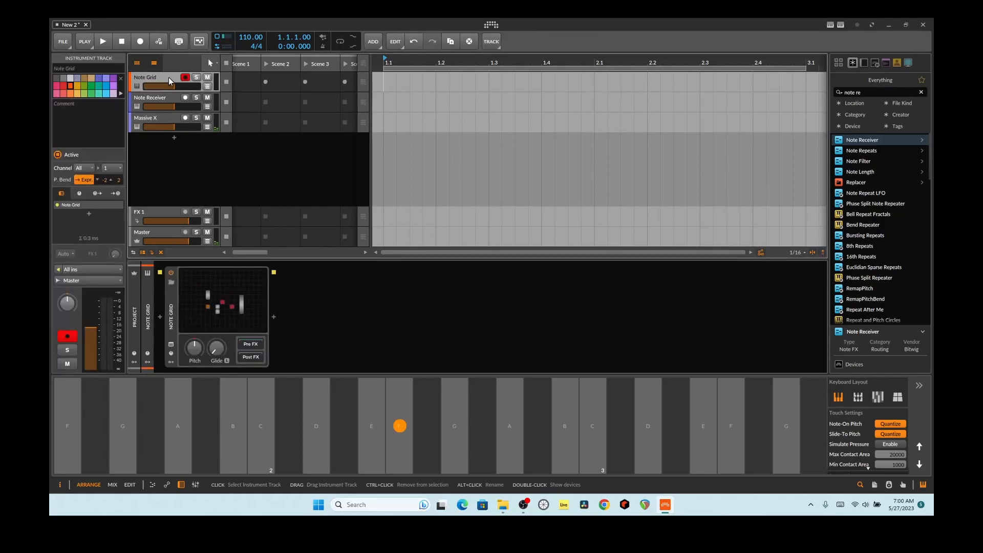
Step: Add the SubLabXL synth after the Note Receiver on the second track and close its plug-in window
left_click(168, 98)
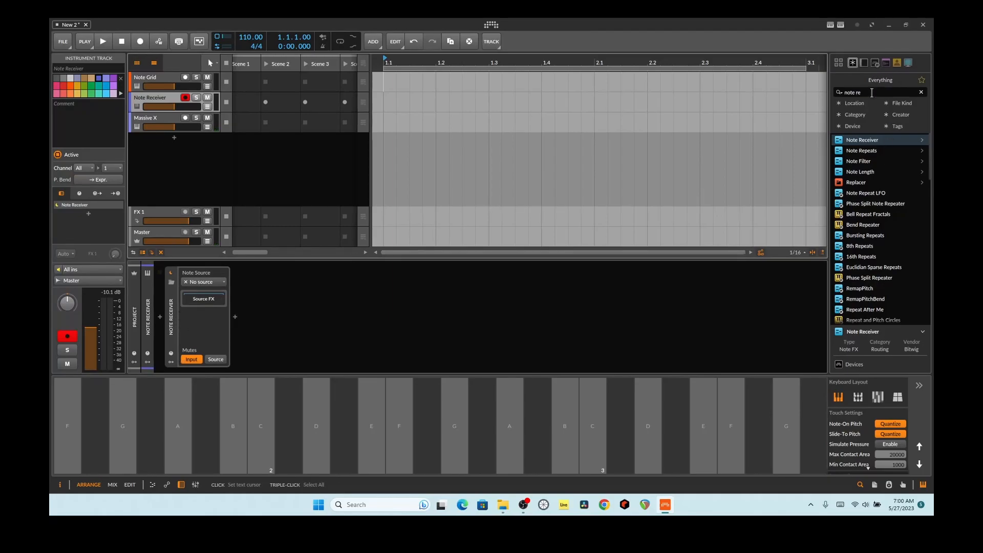
left_click_drag(872, 92, 789, 93)
type("sub")
left_click_drag(857, 139, 238, 327)
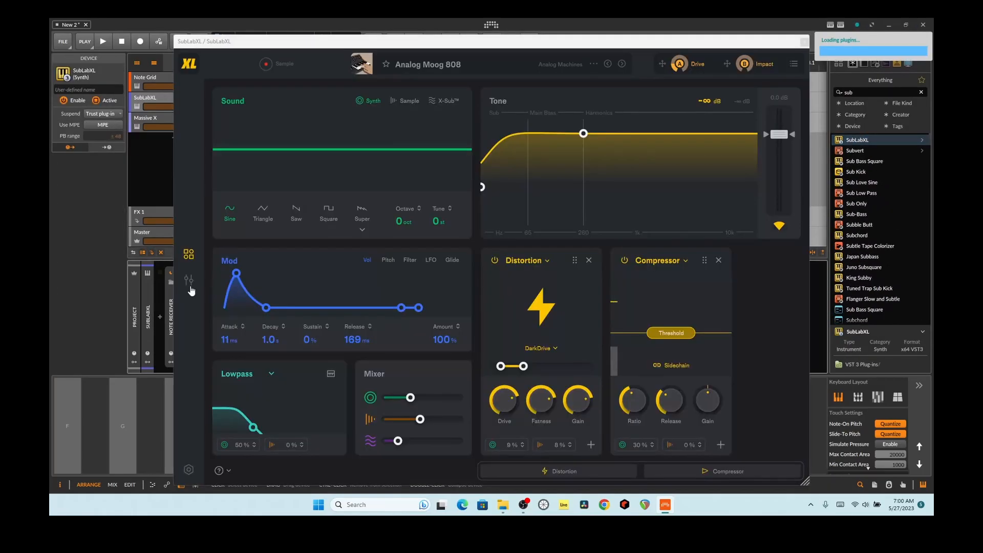
left_click(805, 41)
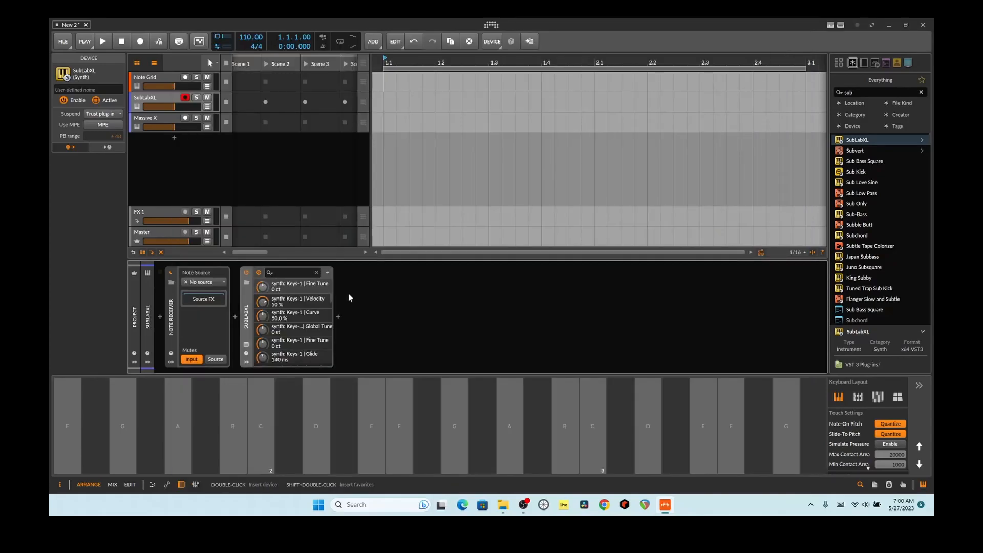
Step: Set the SubLabXL track's Note Receiver source to Note Grid and select the Note Grid track for playing
left_click(204, 284)
mouse_move(210, 314)
left_click(271, 313)
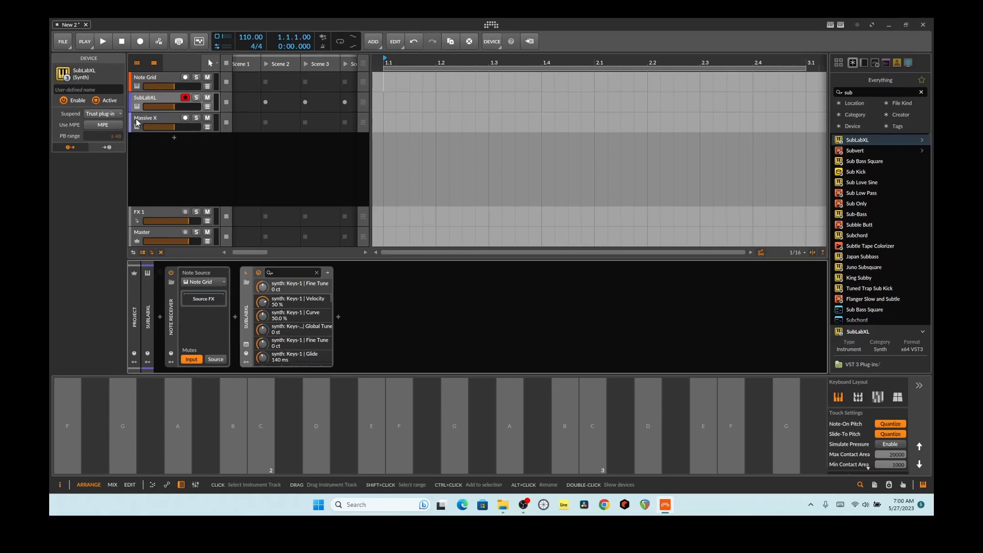
left_click(150, 76)
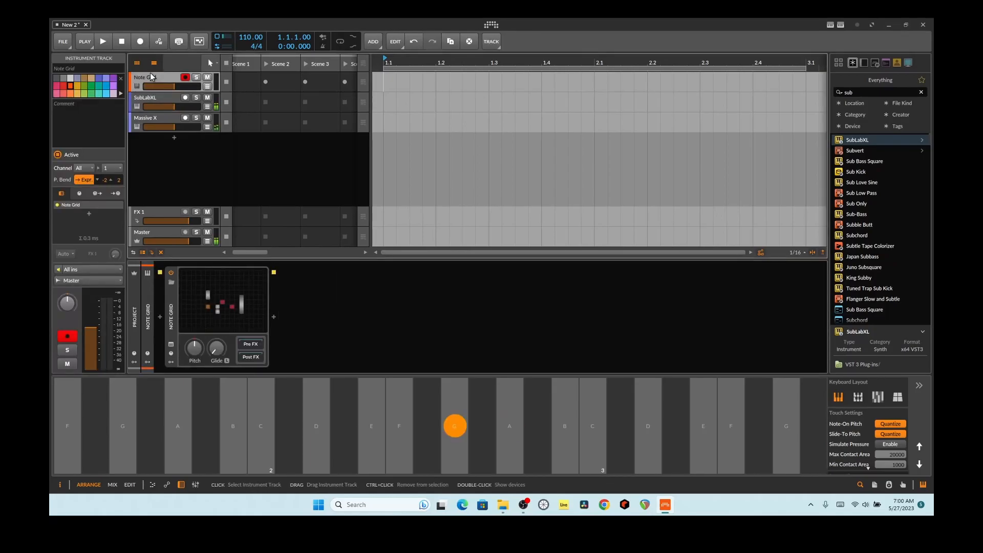
Step: Insert a Channel Filter between the Note Receiver and SubLabXL on the SubLabXL track
left_click(146, 97)
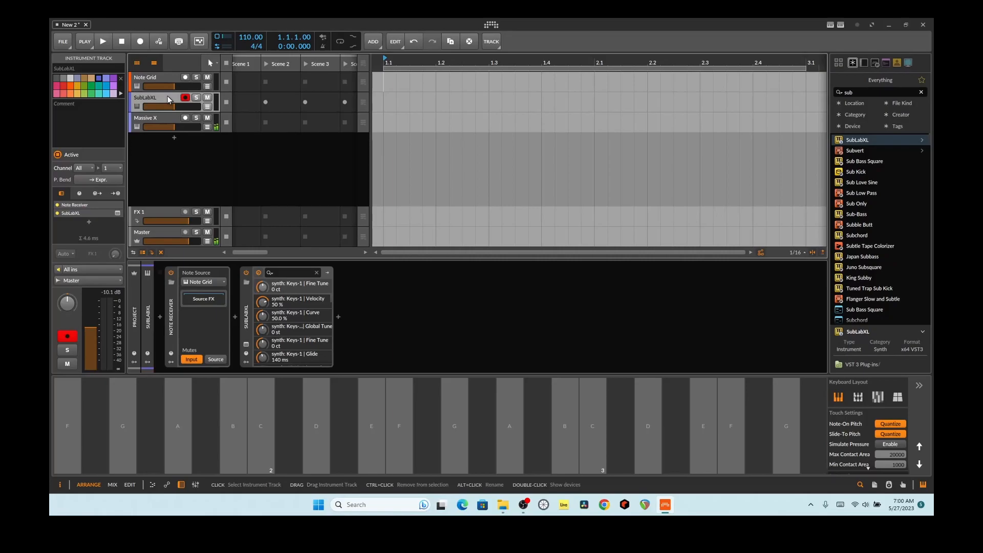
left_click(867, 95)
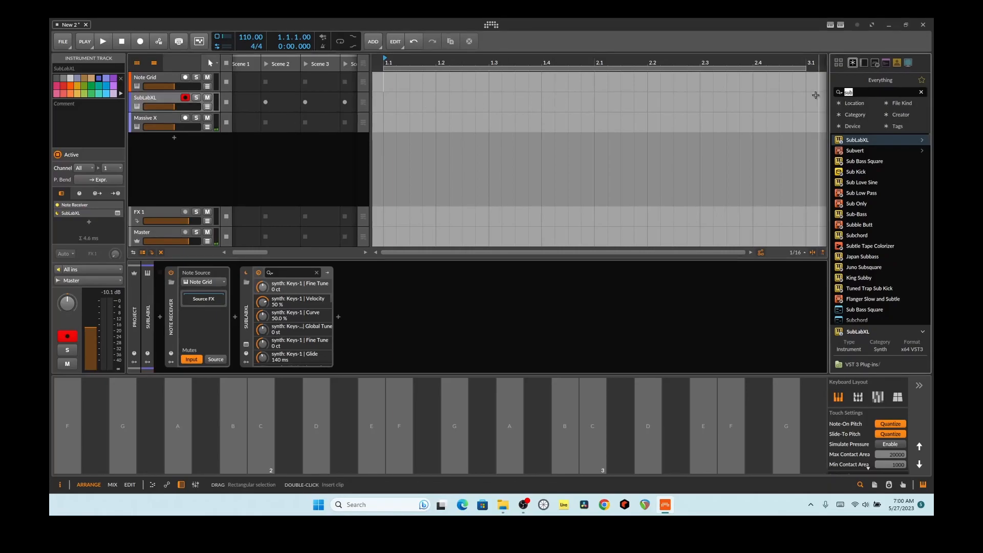
type("chann")
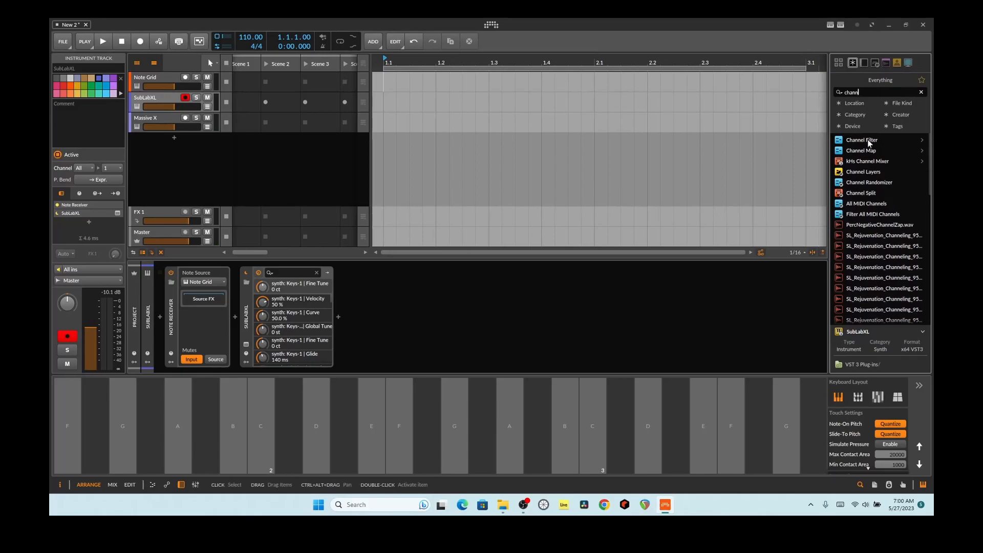
mouse_move(869, 140)
left_mouse_down()
mouse_move(451, 318)
mouse_move(233, 323)
left_mouse_up()
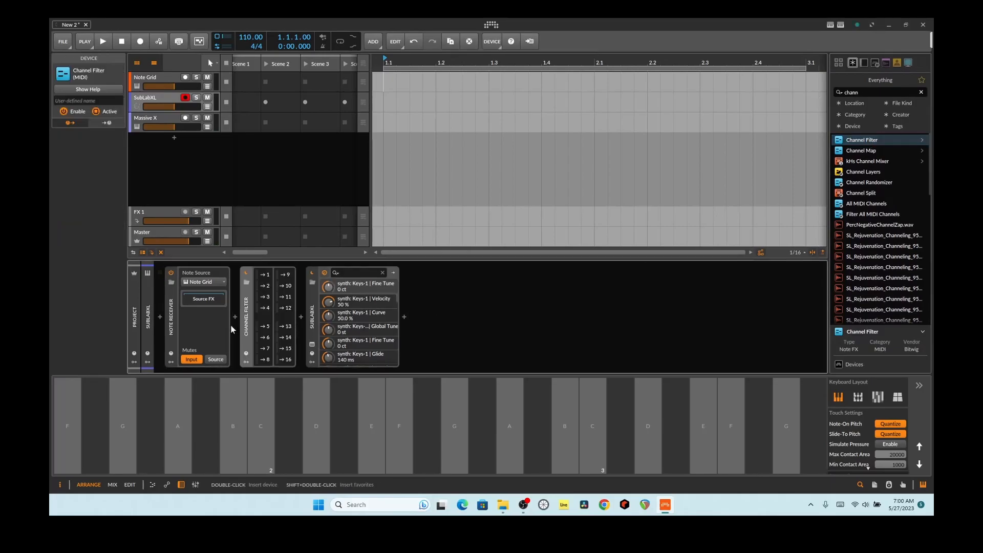
Step: Disable channels 2, 3 and 4 in the SubLabXL track's Channel Filter and select the Note Grid track for playing
left_click(266, 297)
left_click(266, 308)
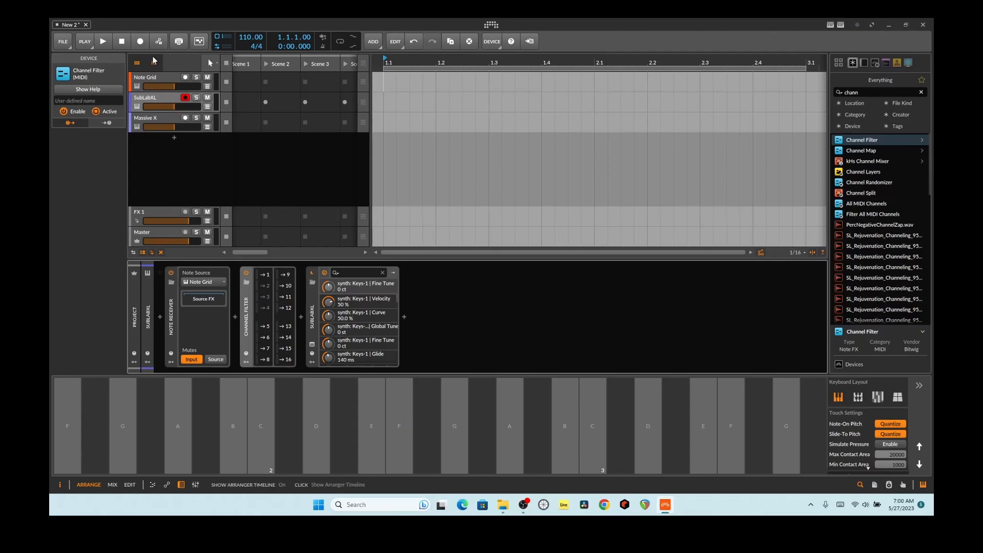
left_click(161, 77)
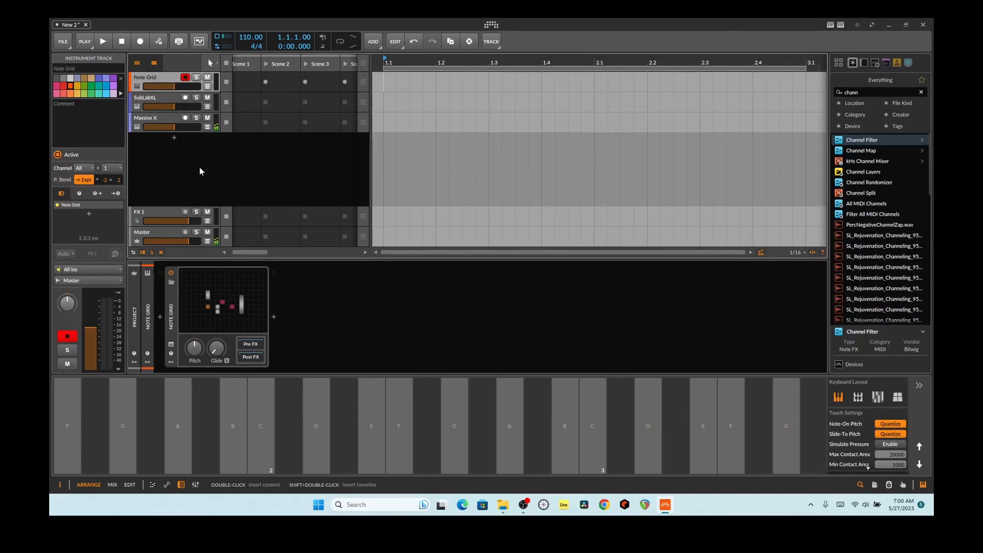
Step: Insert a Channel Filter before Massive X, disable its channels 1, 3 and 4, and select the Note Grid track
left_click(170, 119)
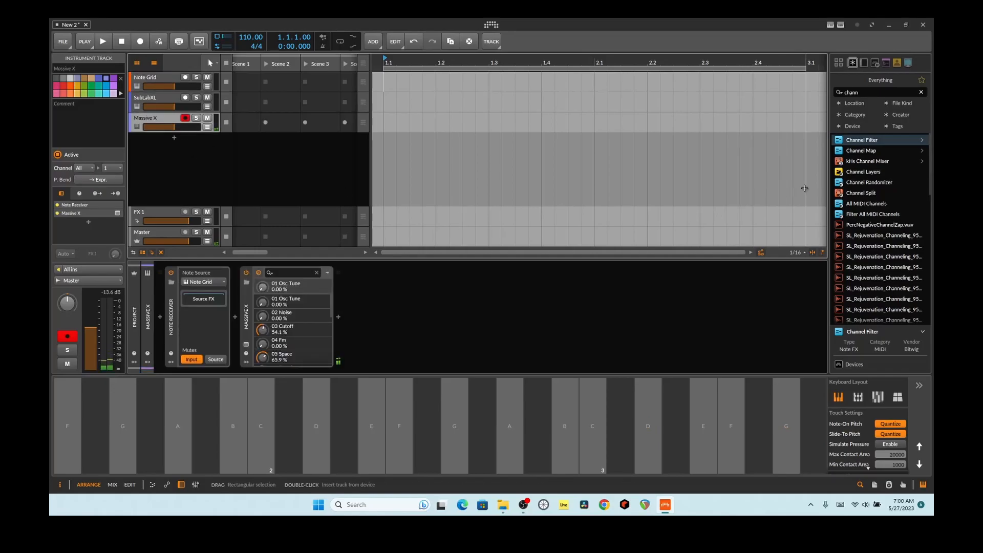
left_click_drag(863, 140, 237, 315)
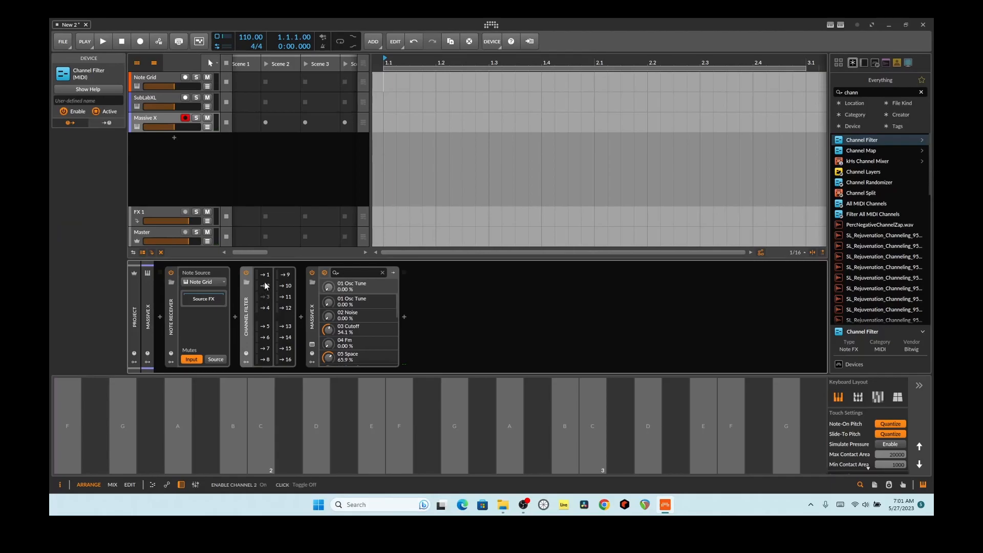
left_click(269, 310)
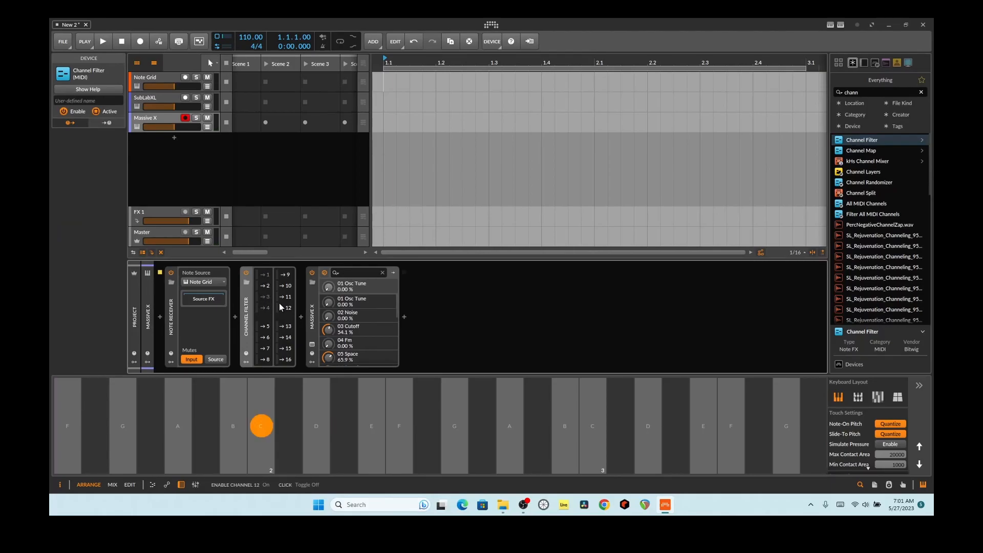
left_click(169, 78)
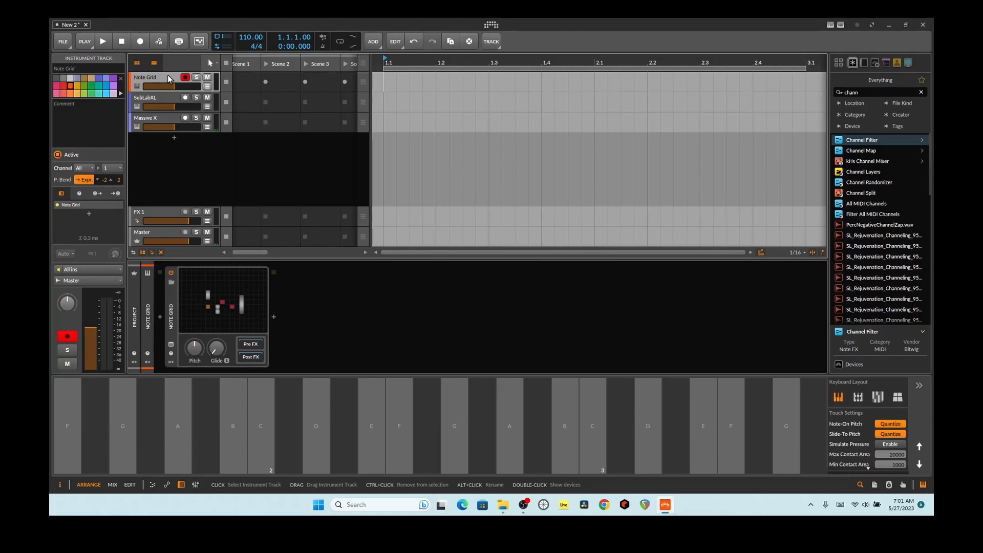
Step: Review the channel constants in the Note Grid patch and disable channel 1 in the SubLabXL track's Channel Filter
left_click(227, 286)
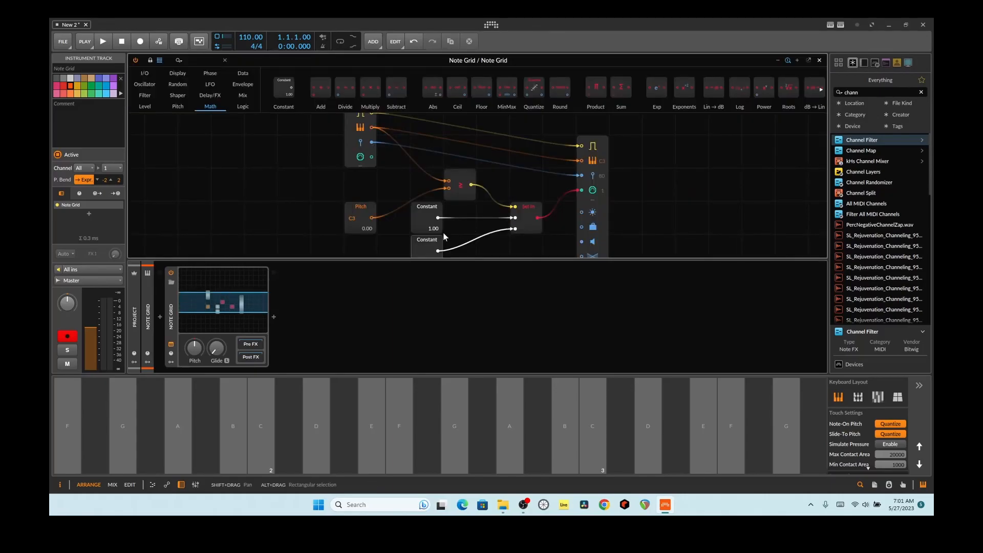
scroll(479, 216, "down", 1)
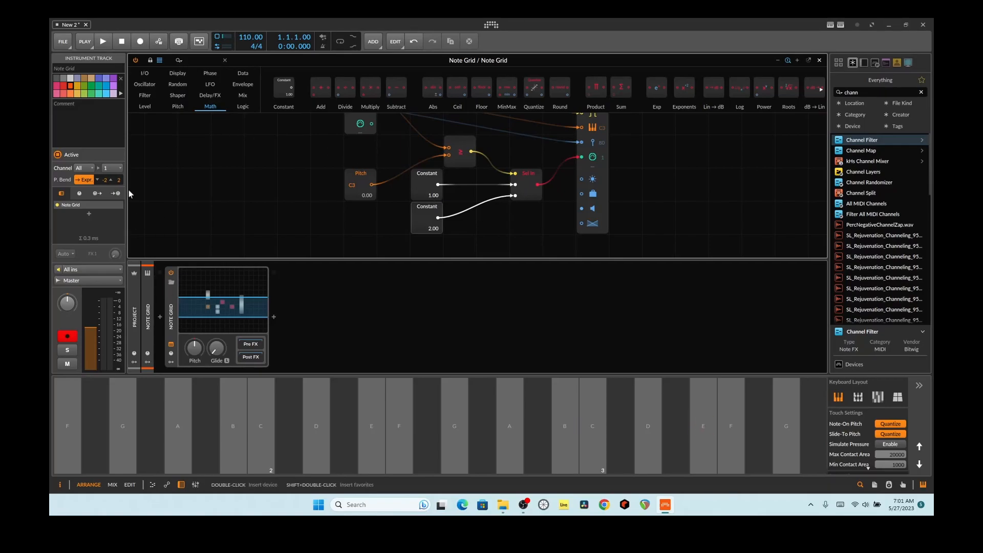
left_click(819, 60)
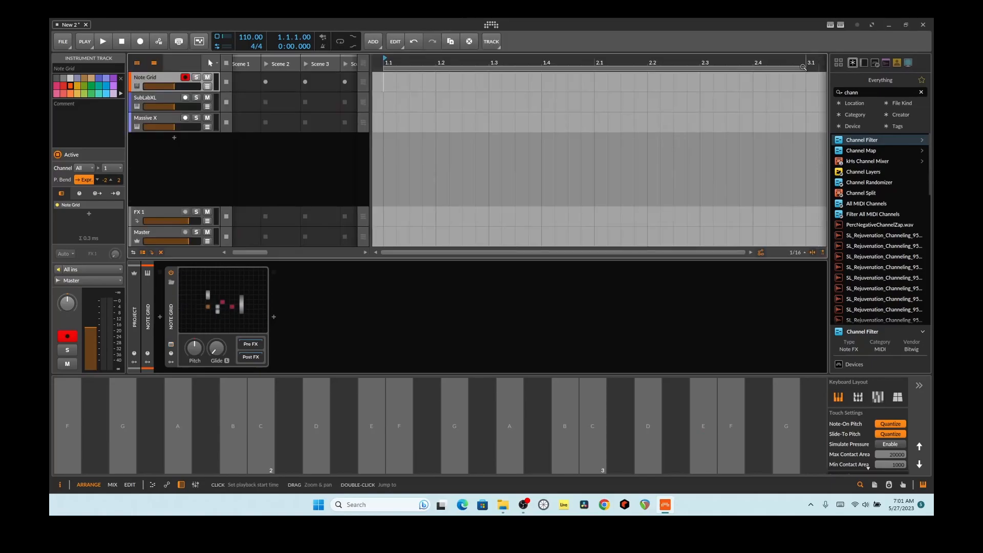
left_click(150, 103)
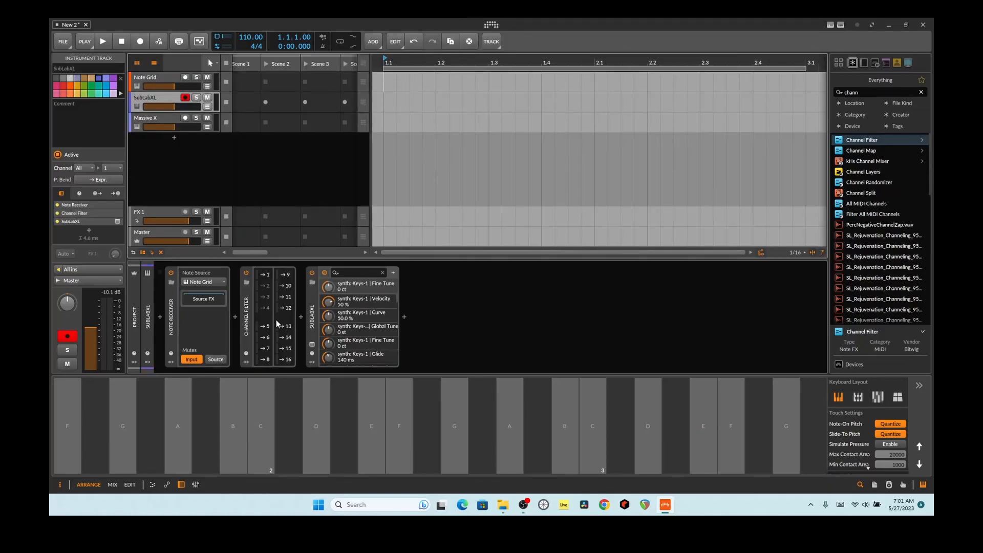
left_click(266, 275)
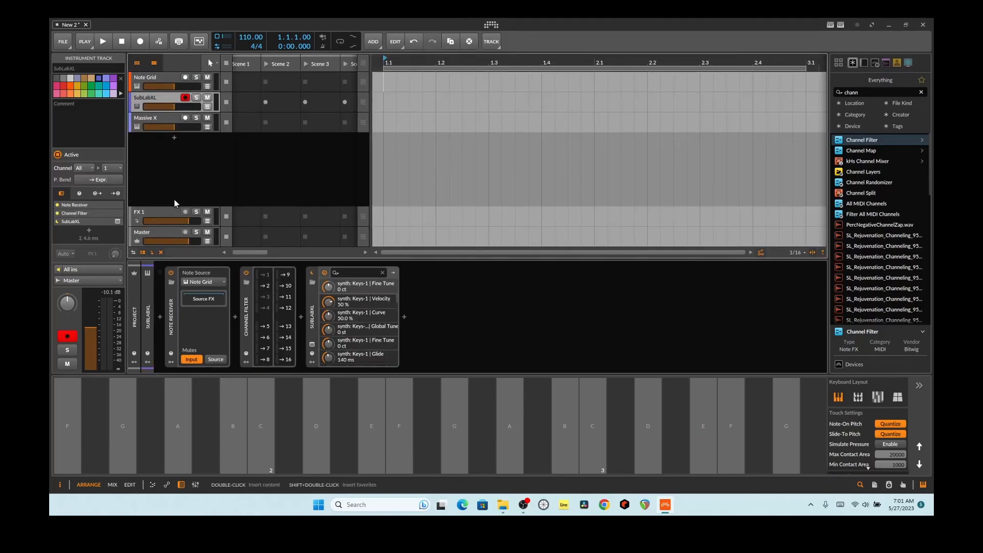
Step: Try disabling channel 2 and enabling channel 3 in the Massive X track's Channel Filter
left_click(150, 122)
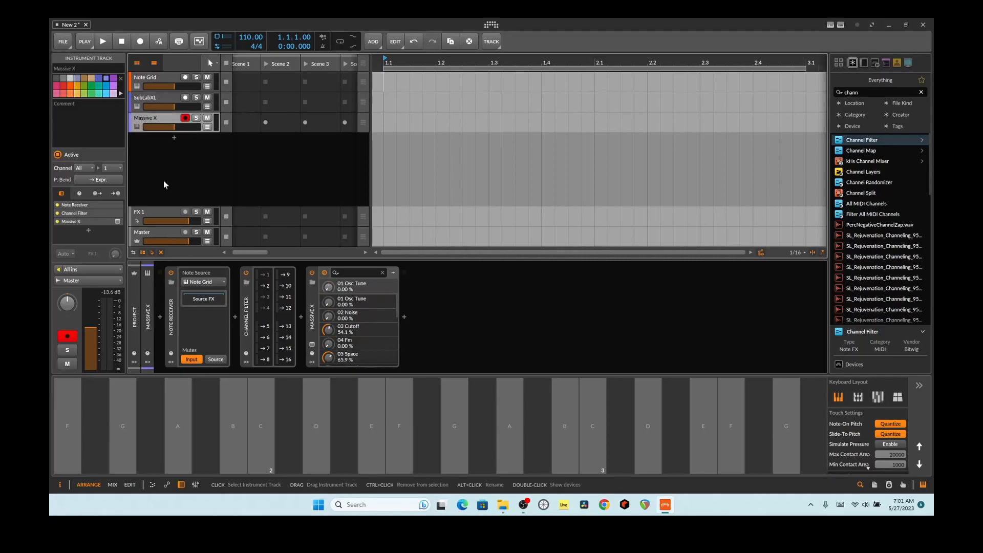
left_click(266, 287)
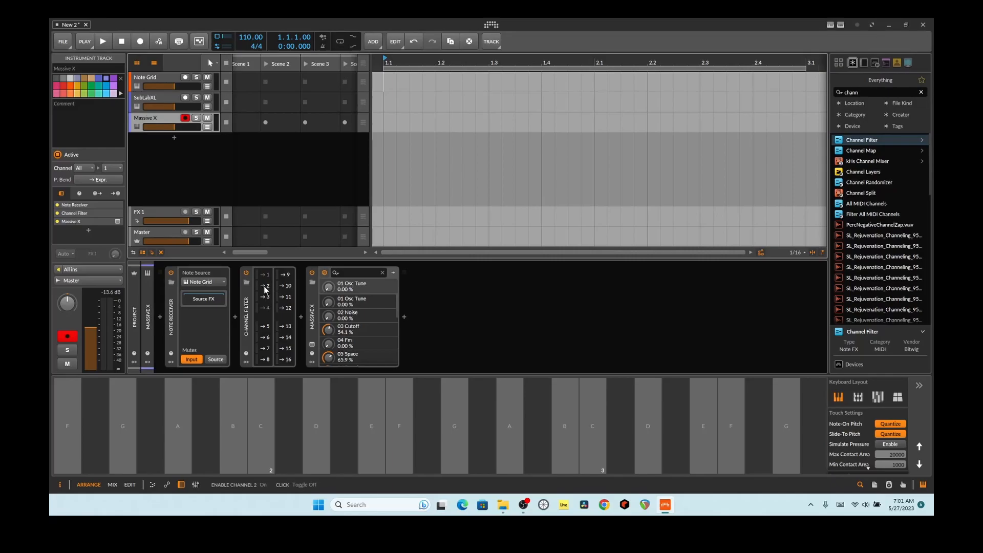
left_click(266, 287)
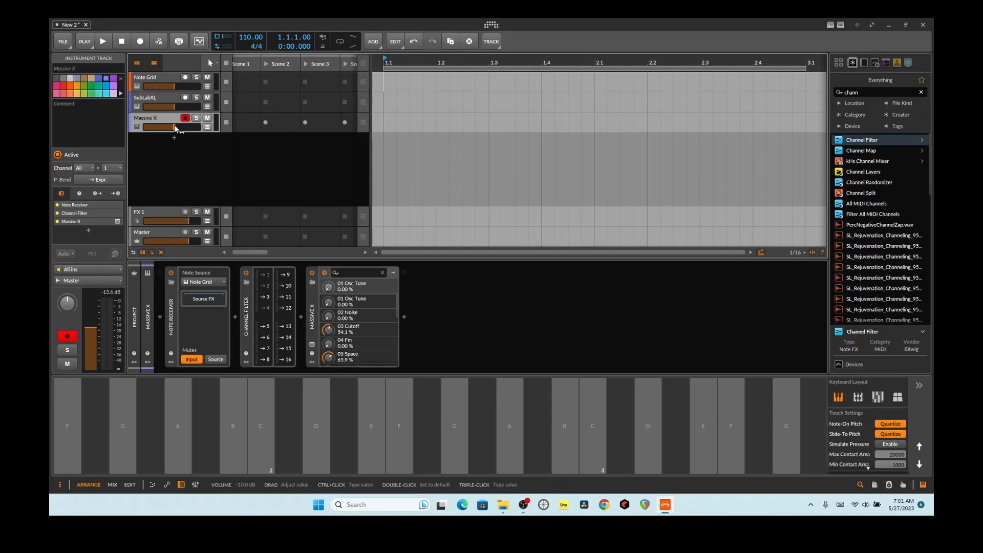
Step: Try enabling channel 2 in the SubLabXL track's Channel Filter and select the Note Grid track for playing
left_click(166, 109)
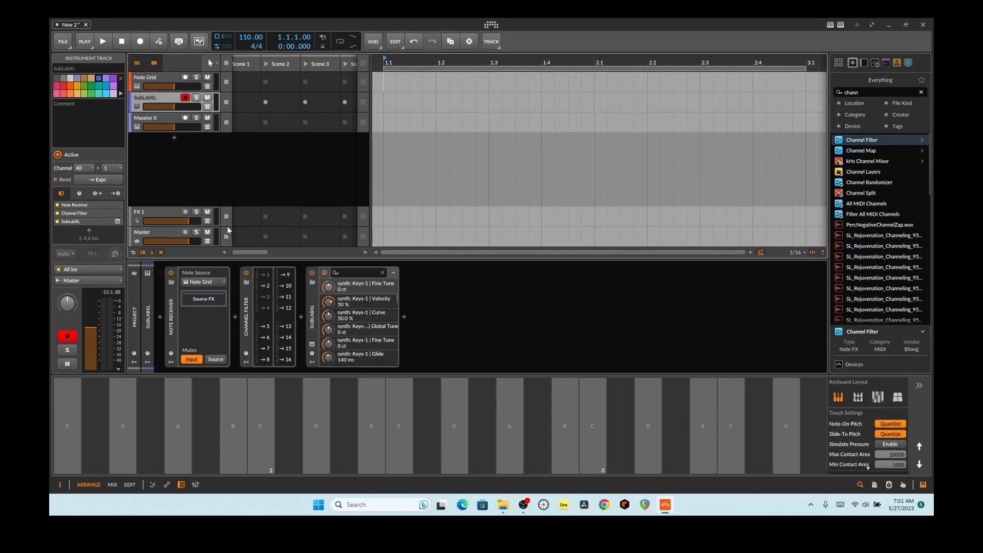
left_click(271, 285)
left_click(158, 76)
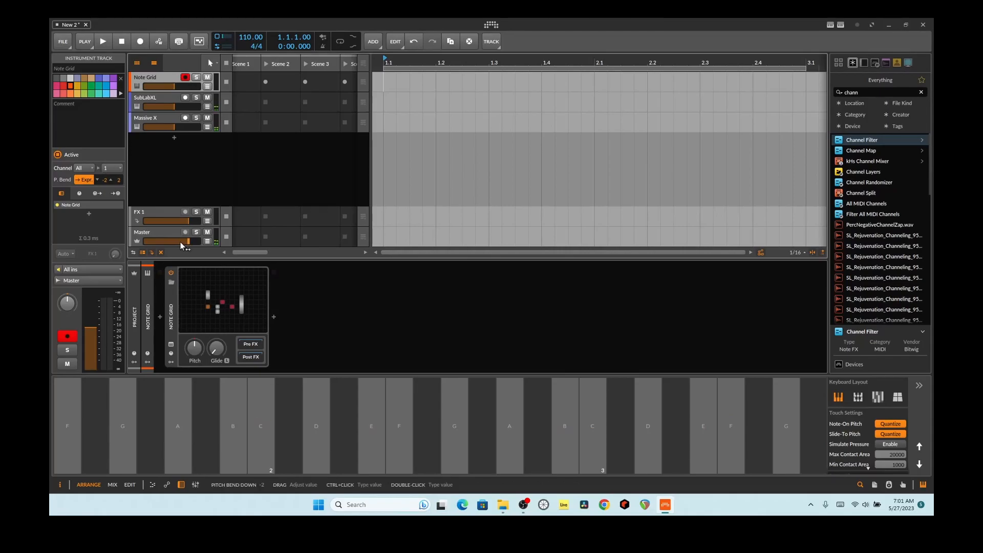
Step: Recheck the Note Grid's constants, re-enable channel 1 in the SubLabXL track's Channel Filter, and select the Note Grid track
left_click(226, 284)
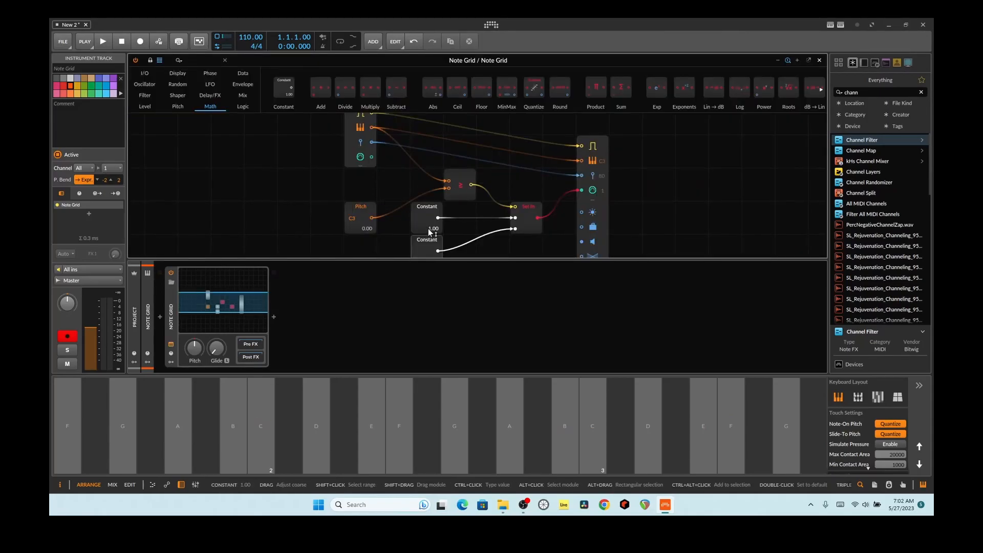
scroll(429, 233, "down", 1)
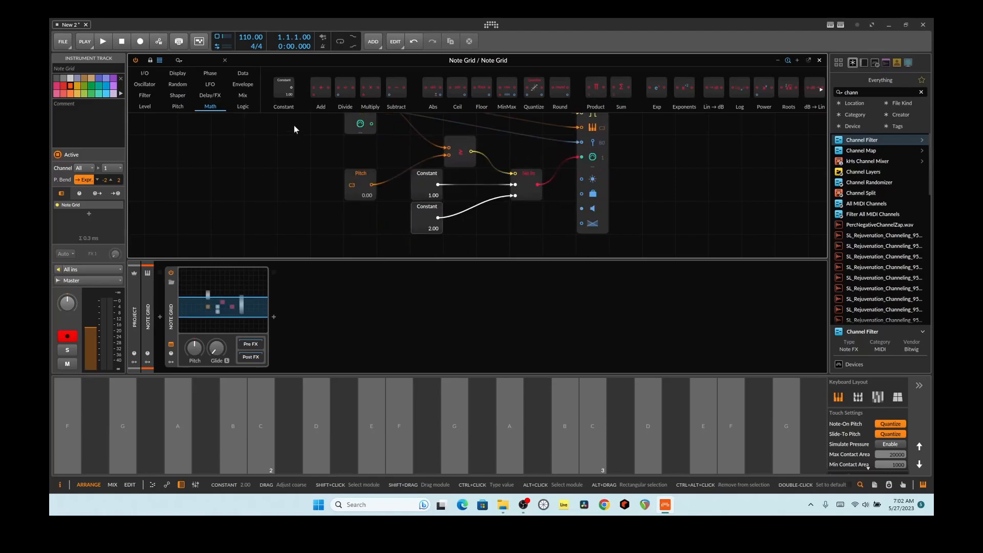
left_click(818, 62)
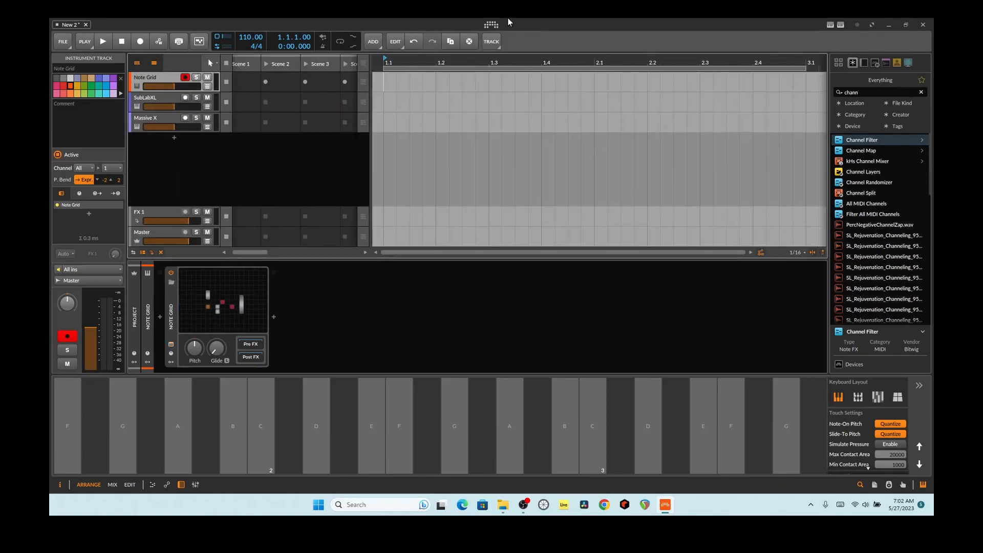
left_click(156, 102)
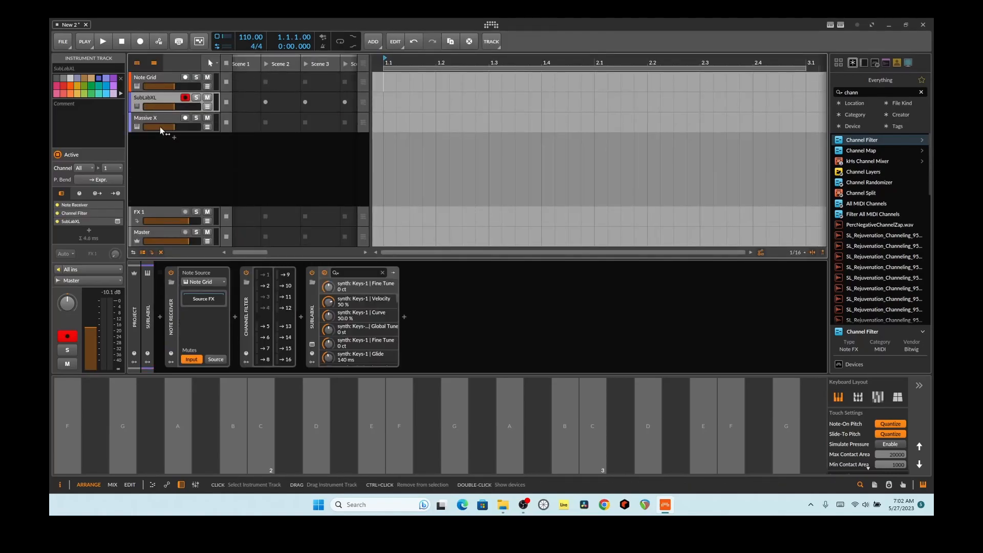
left_click(266, 285)
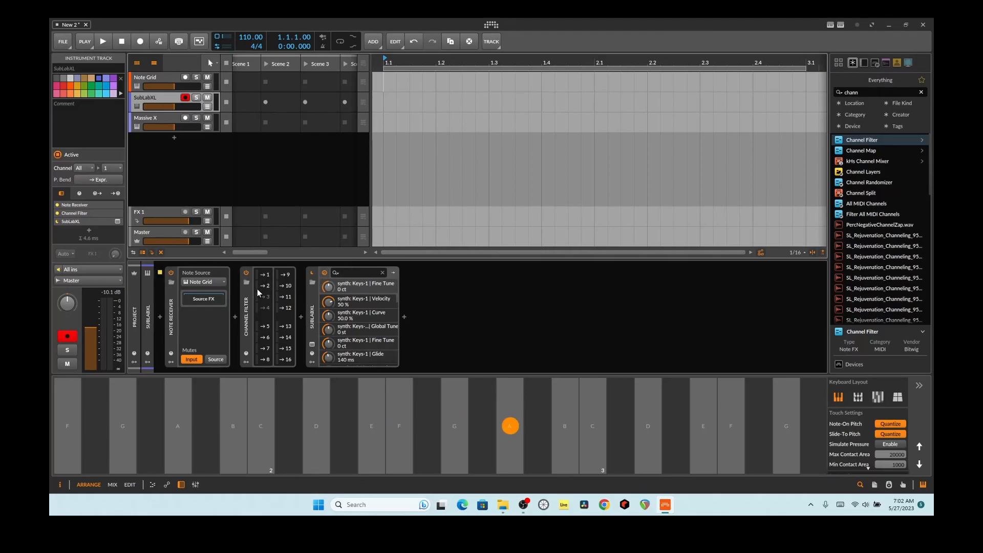
left_click(159, 84)
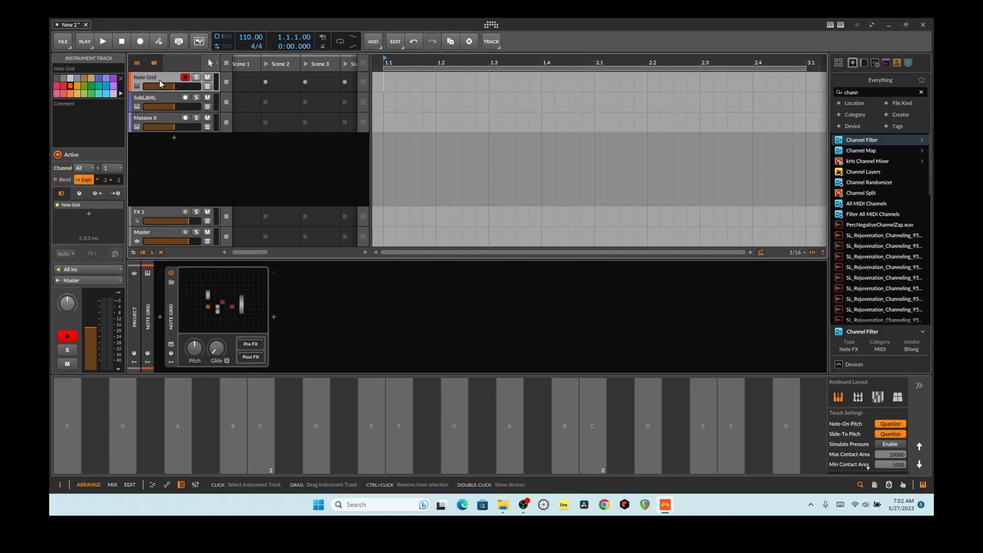
Step: Disable channel 2 in the SubLabXL track's Channel Filter and check it against the Note Grid track
left_click(175, 106)
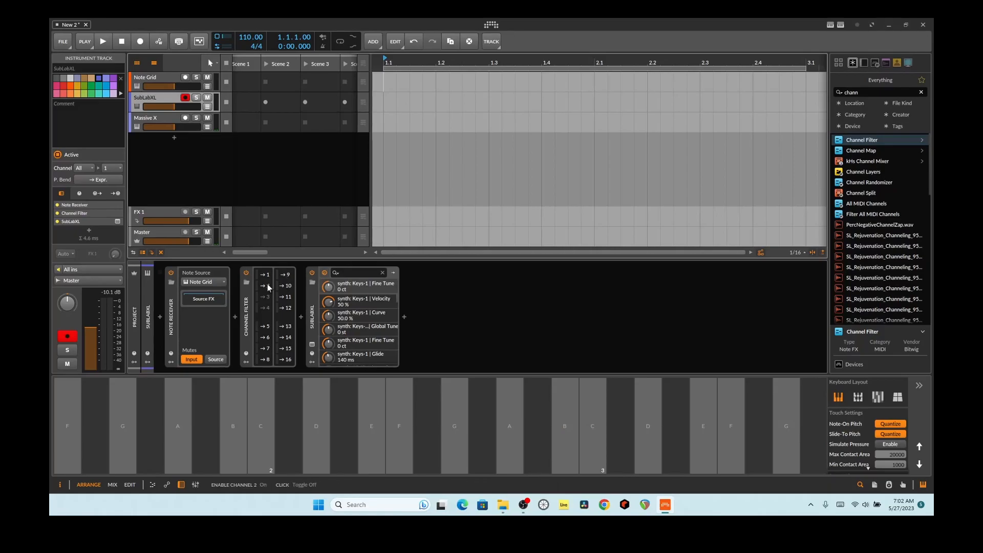
left_click(162, 77)
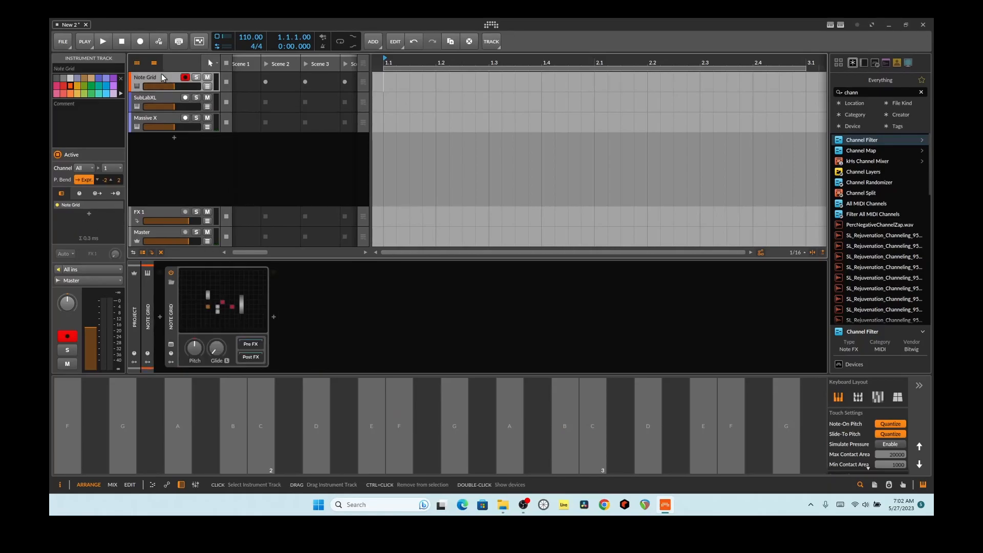
left_click(170, 109)
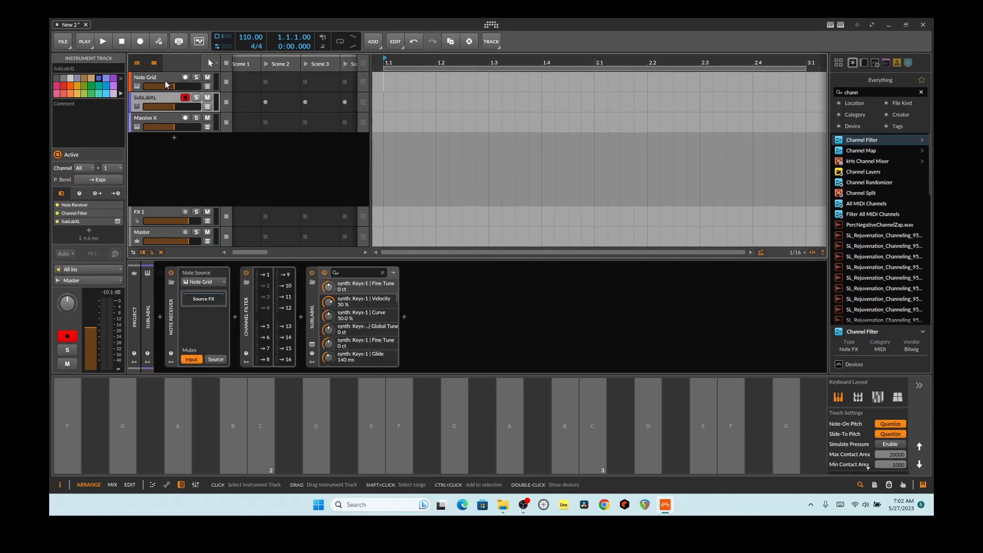
Step: Enable channel 2 and disable channel 3 in the Massive X track's Channel Filter, and select the Note Grid track
left_click(165, 127)
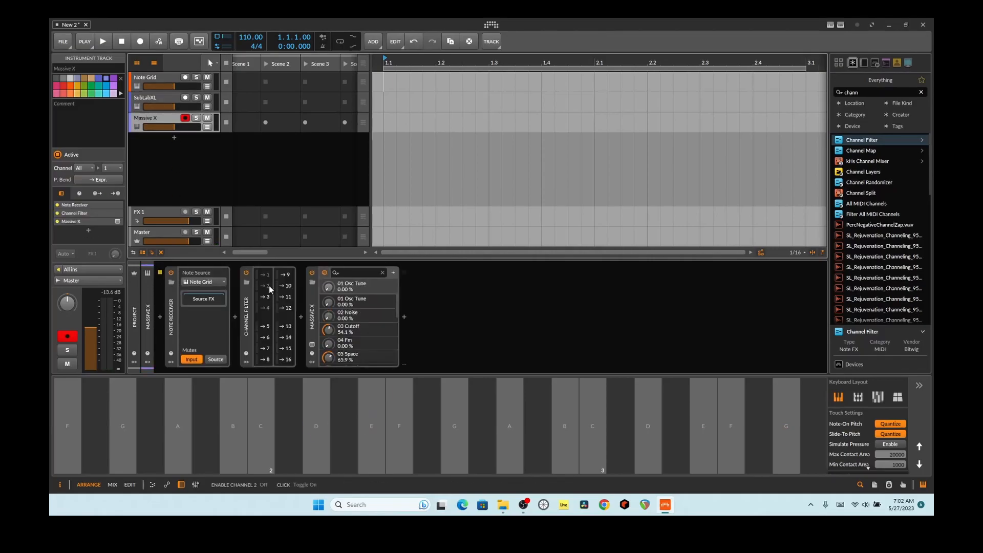
left_click(267, 308)
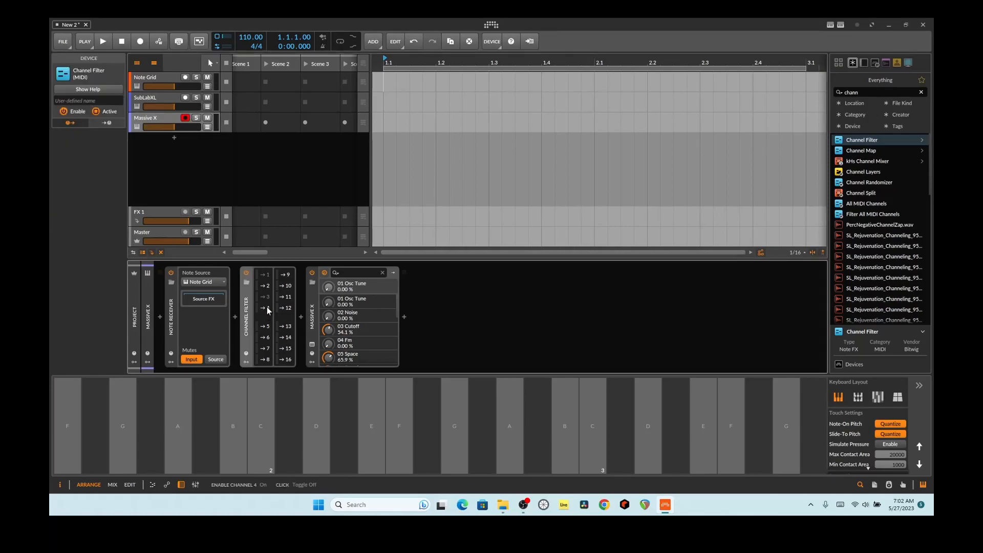
left_click(167, 83)
Step: Play low and high notes through the Note Grid track to test the split, and inspect the SubLabXL and Massive X filters
left_click(732, 426)
left_click(510, 425)
left_click(455, 426)
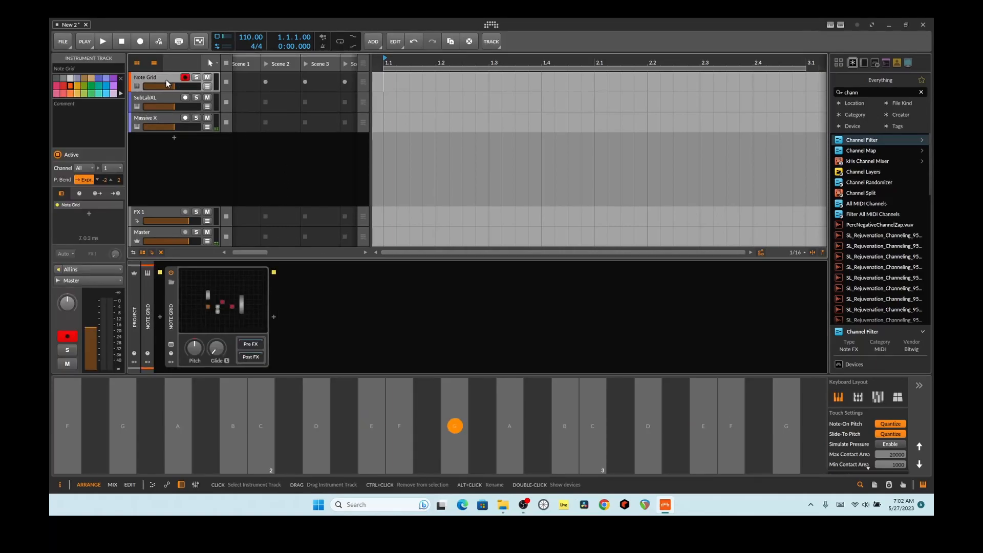
left_click(703, 425)
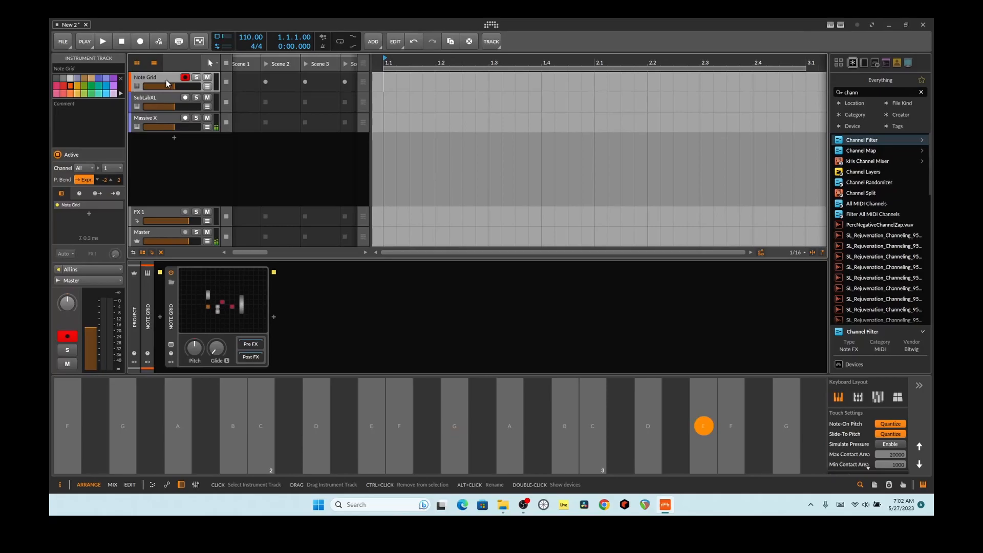
left_click(565, 425)
left_click(648, 425)
left_click(593, 425)
left_click(165, 94)
left_click(164, 117)
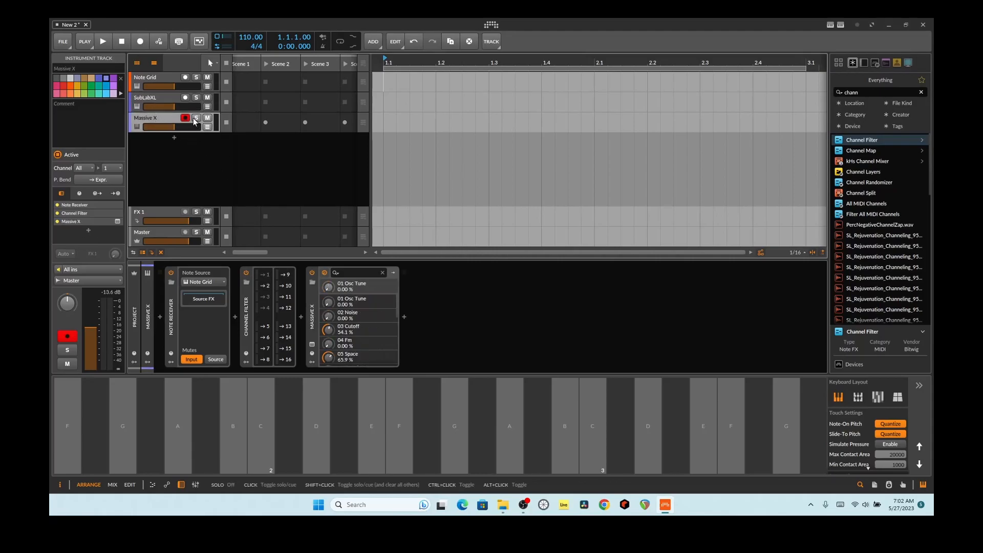
Step: Set the upper Constant in the Note Grid patch to 0, adjust the lower Constant, close the patch, and select the SubLabXL track
left_click(172, 80)
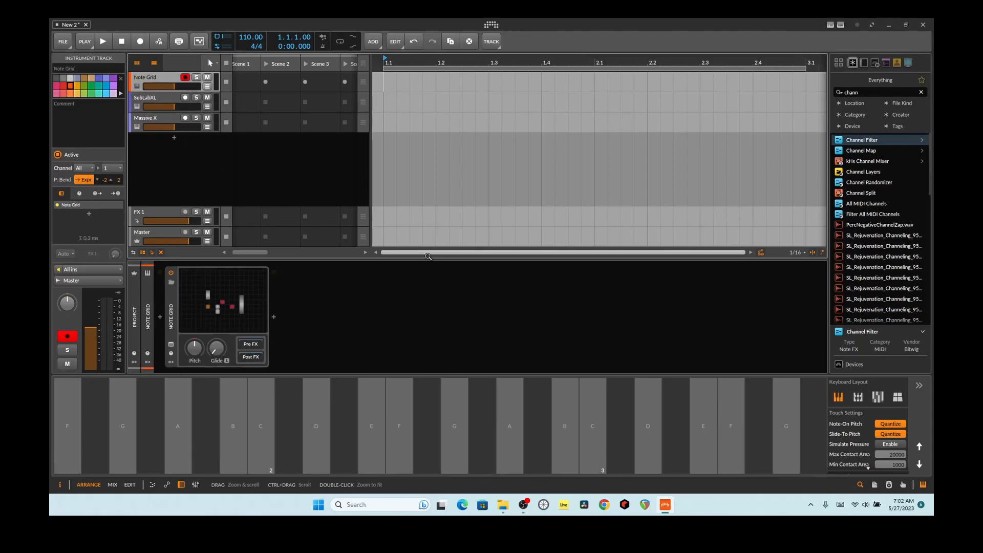
double_click(226, 293)
scroll(461, 217, "down", 2)
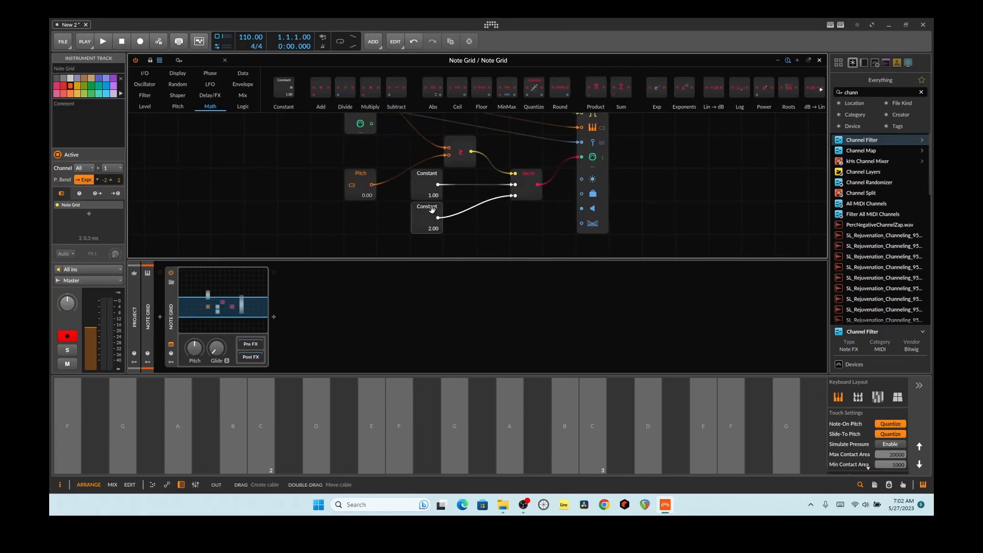
left_click_drag(433, 196, 433, 189)
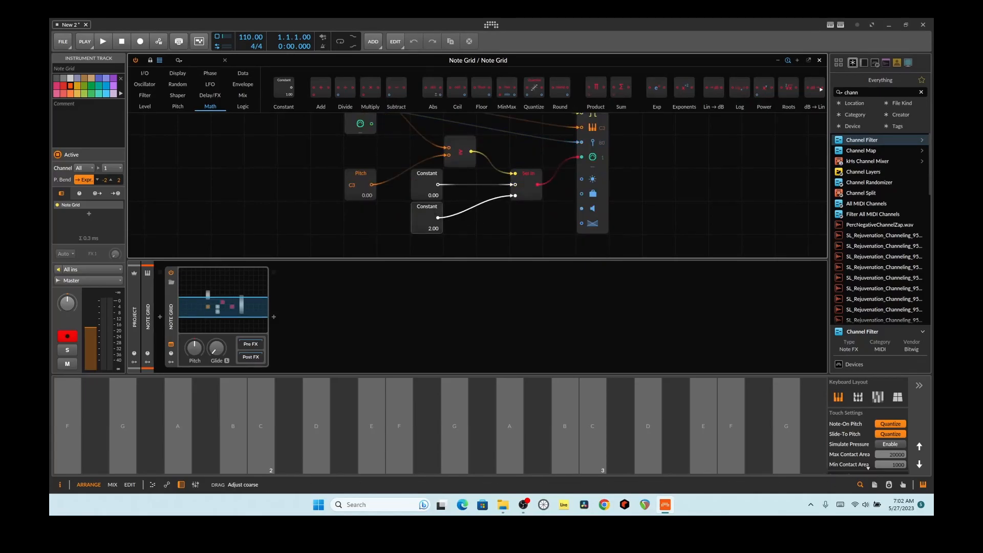
left_click_drag(430, 196, 431, 195)
left_click_drag(431, 229, 431, 213)
left_click(819, 61)
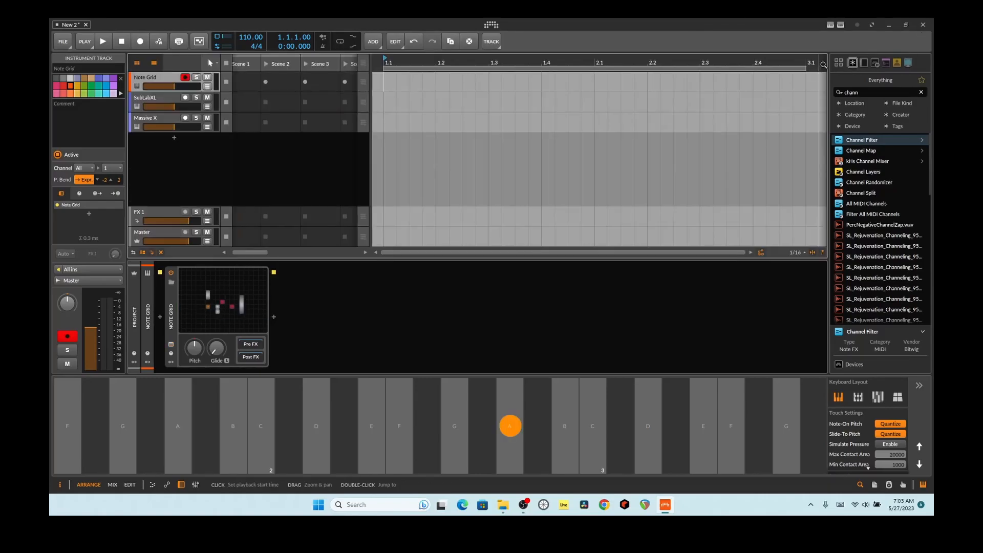
left_click(165, 98)
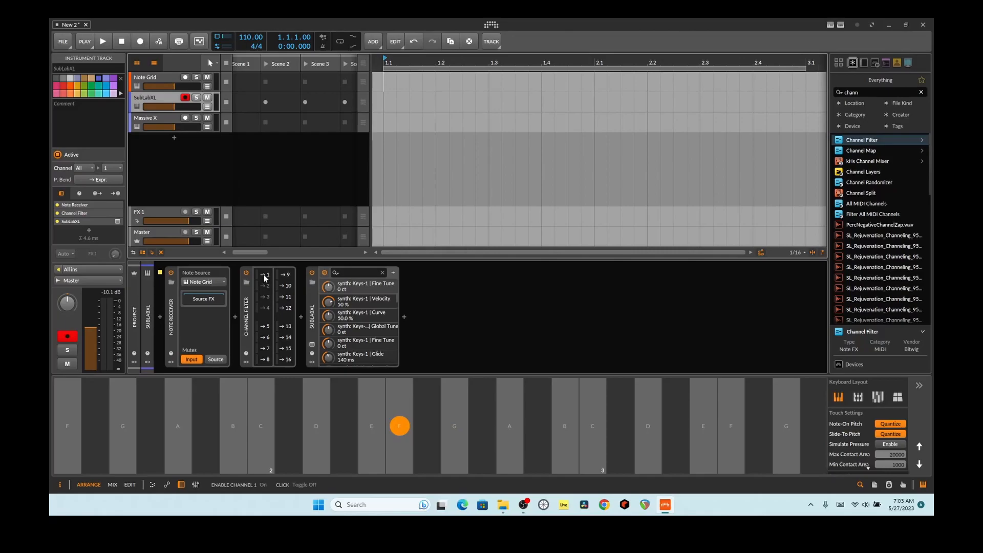
Step: Compare the Channel Filter settings on the Massive X and SubLabXL tracks with the Note Grid track
left_click(168, 120)
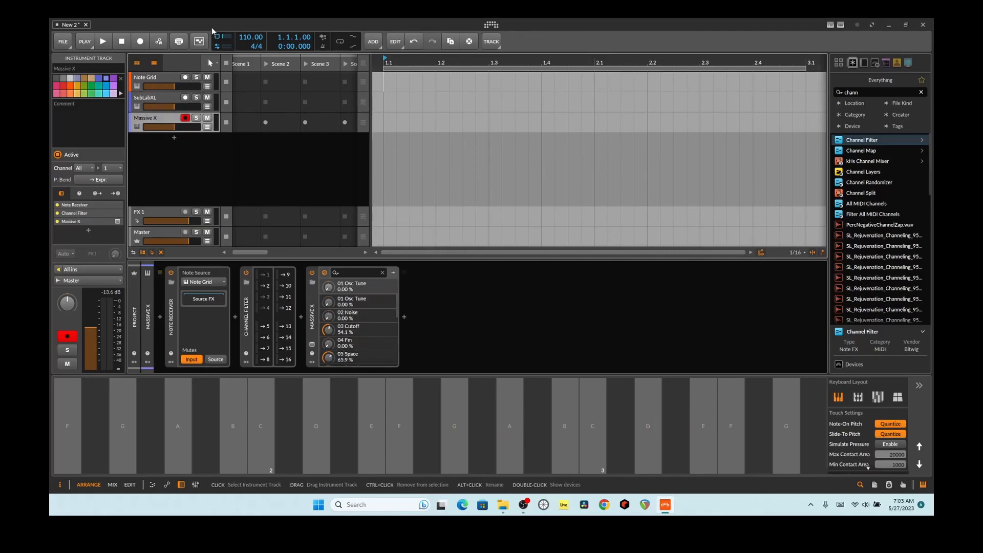
left_click(170, 75)
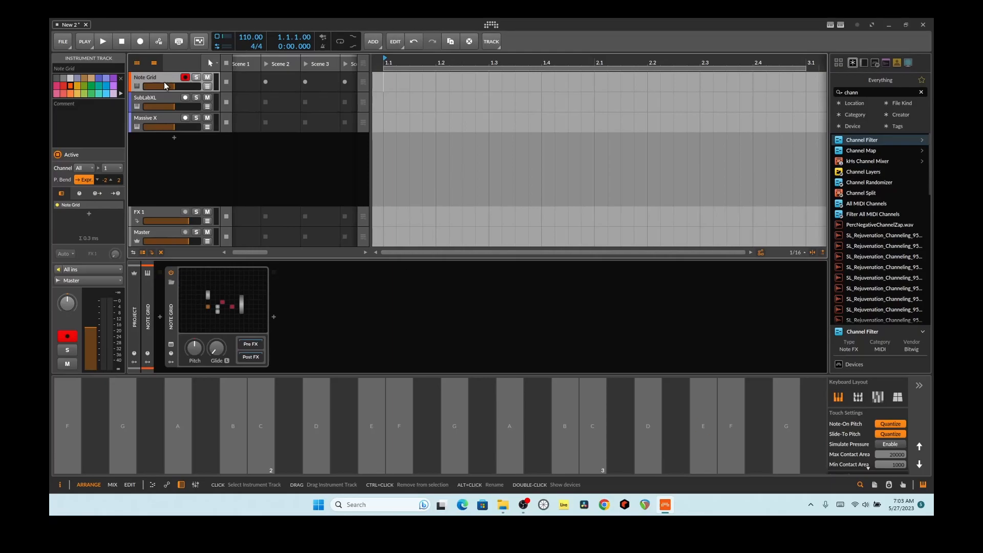
left_click(169, 105)
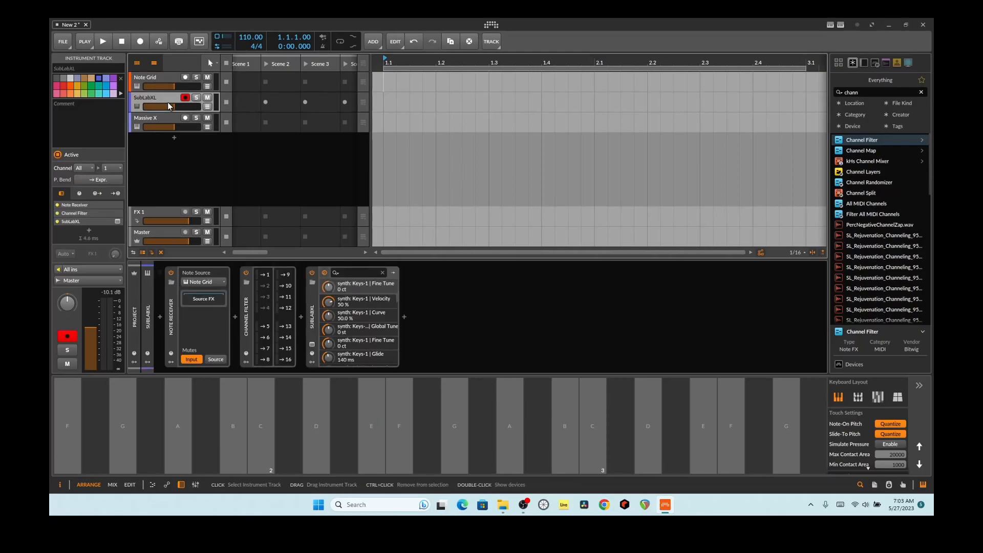
left_click(167, 76)
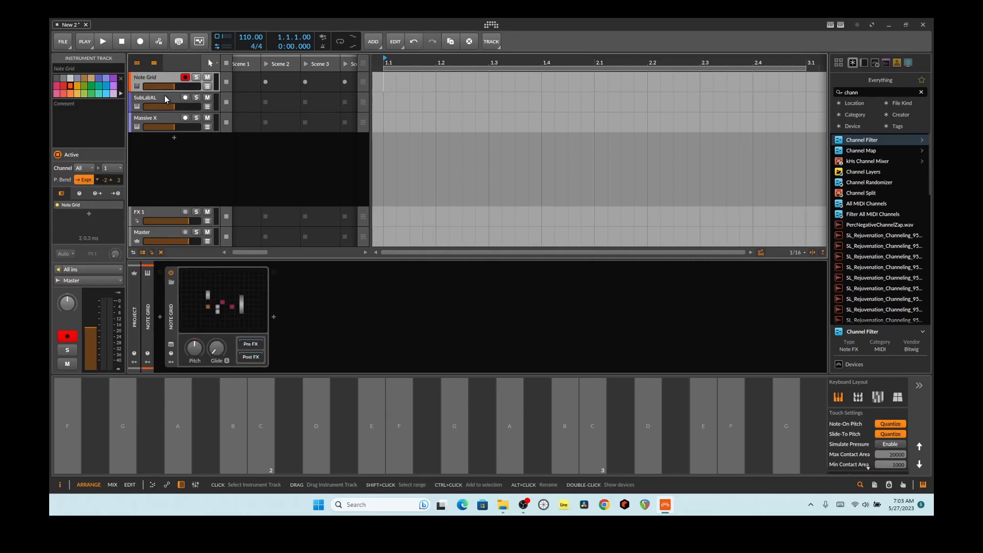
Step: Record-arm the Note Grid and Massive X tracks alongside SubLabXL, and enable channel 3 in SubLabXL's Channel Filter
left_click(164, 95)
left_click(185, 78)
left_click(185, 118)
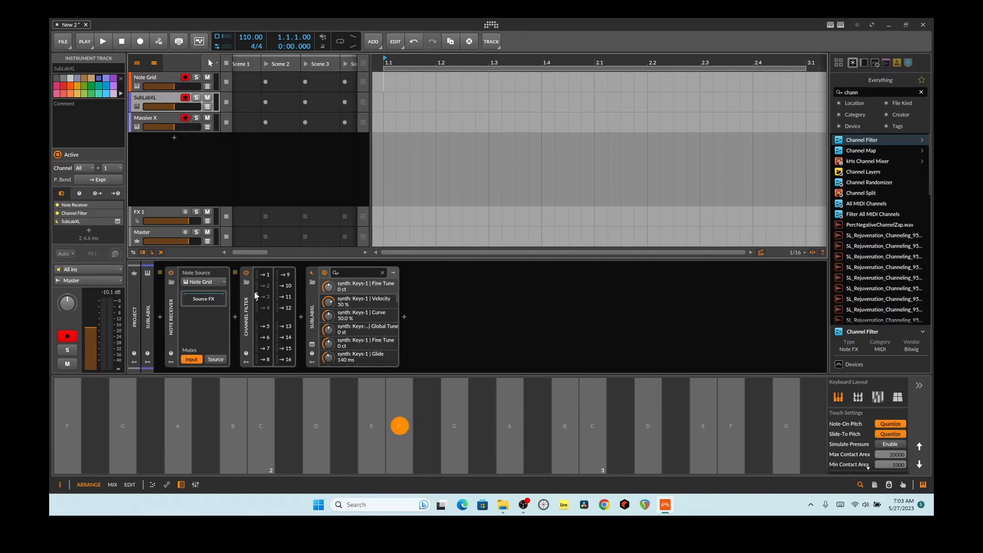
left_click(265, 298)
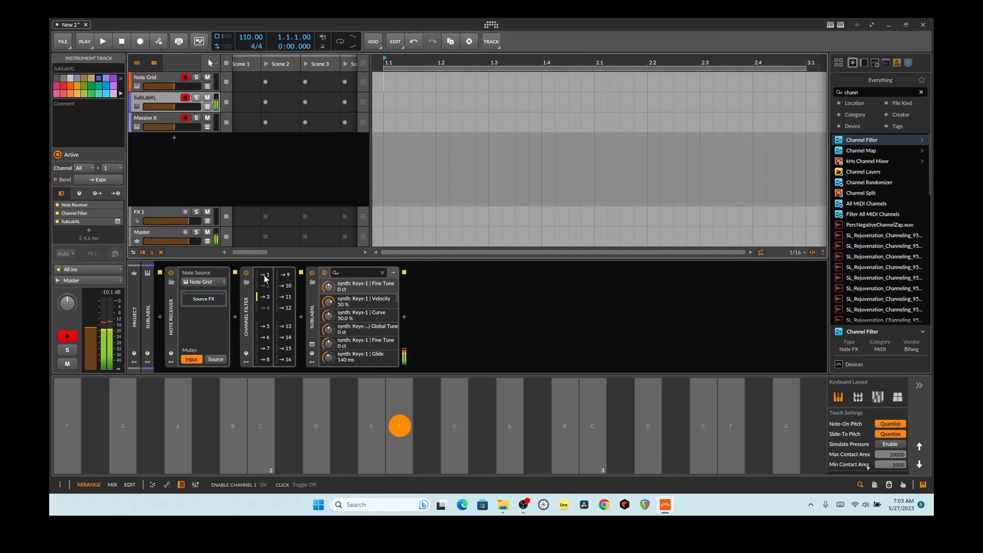
Step: Check the two Constants in the Note Grid patch, and play notes through Note Grid while watching Massive X's Channel Filter
key("Up")
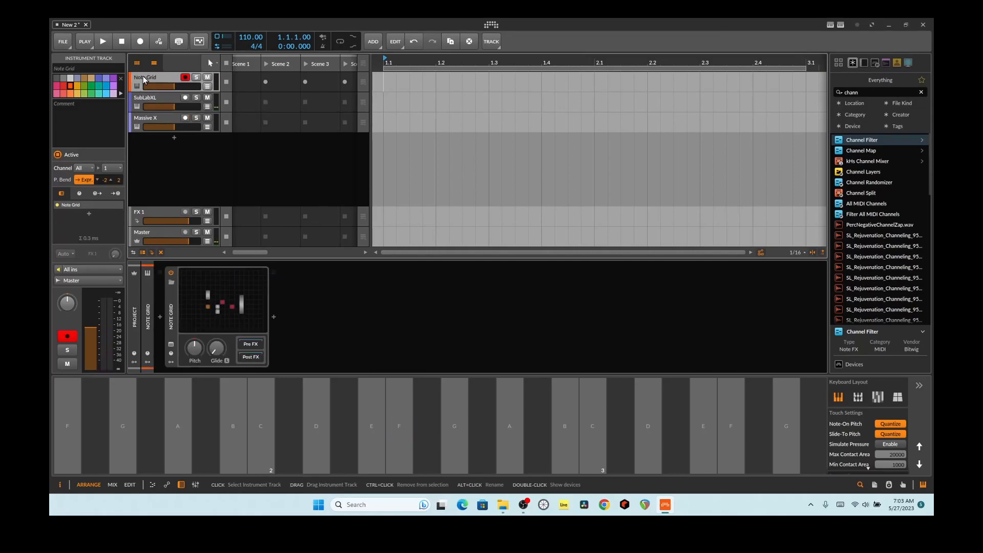
left_click(223, 288)
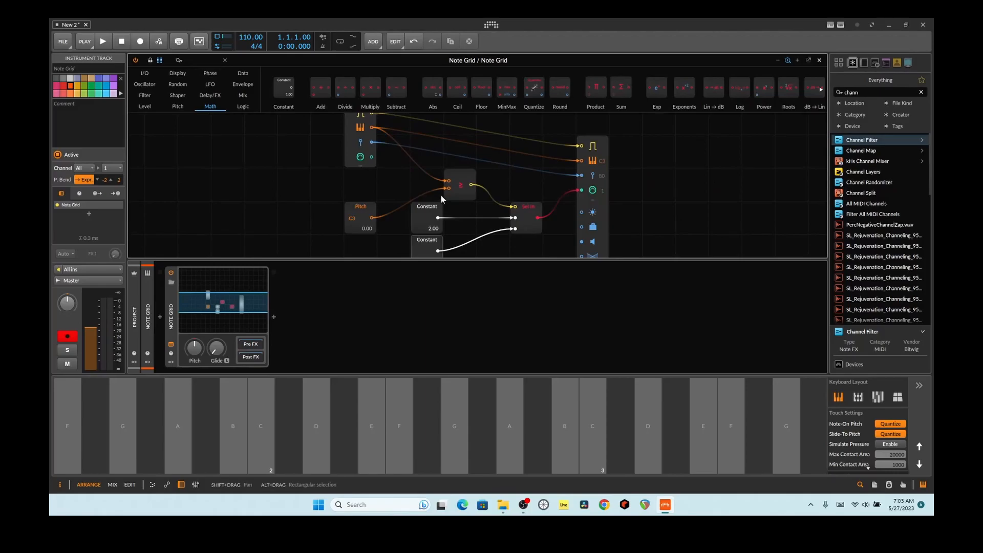
scroll(441, 195, "down", 2)
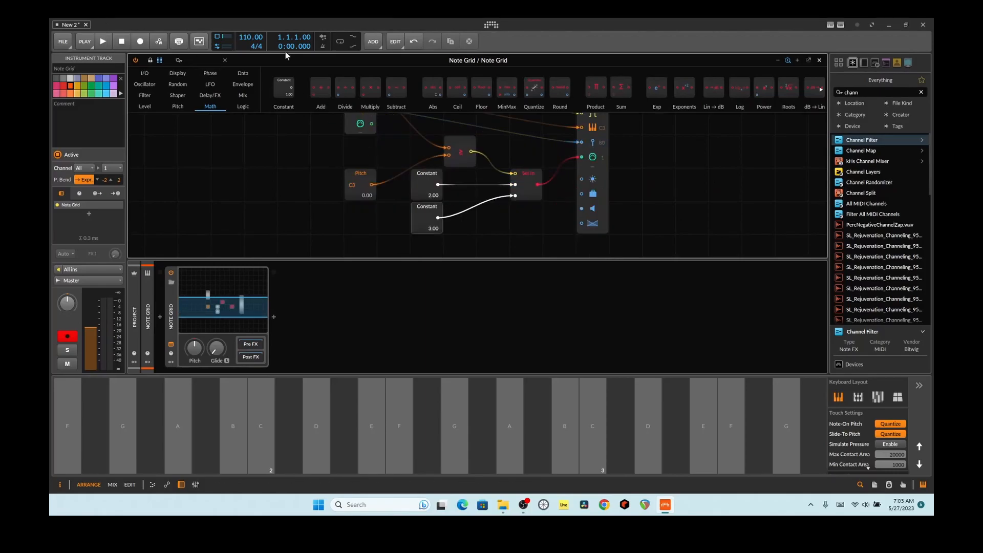
left_click(820, 60)
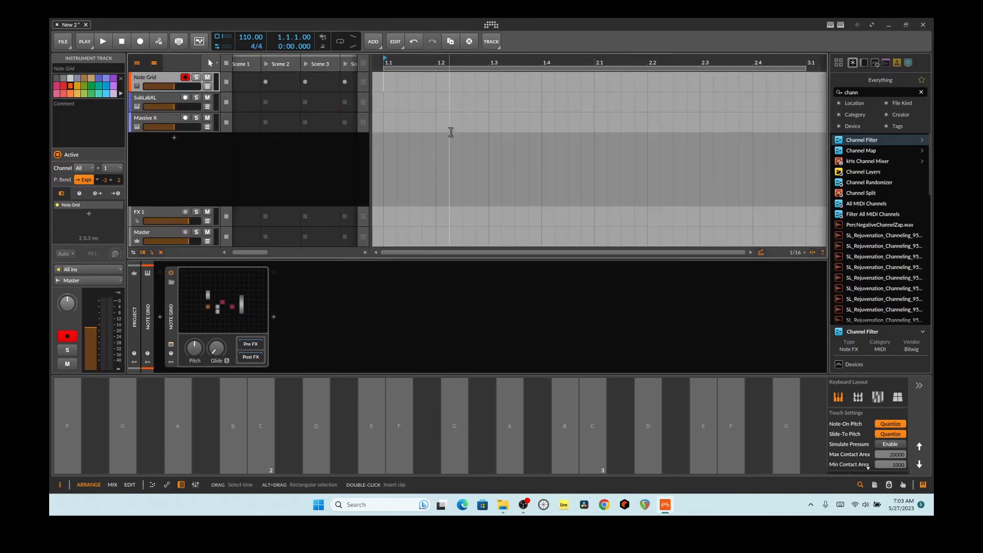
left_click(159, 120)
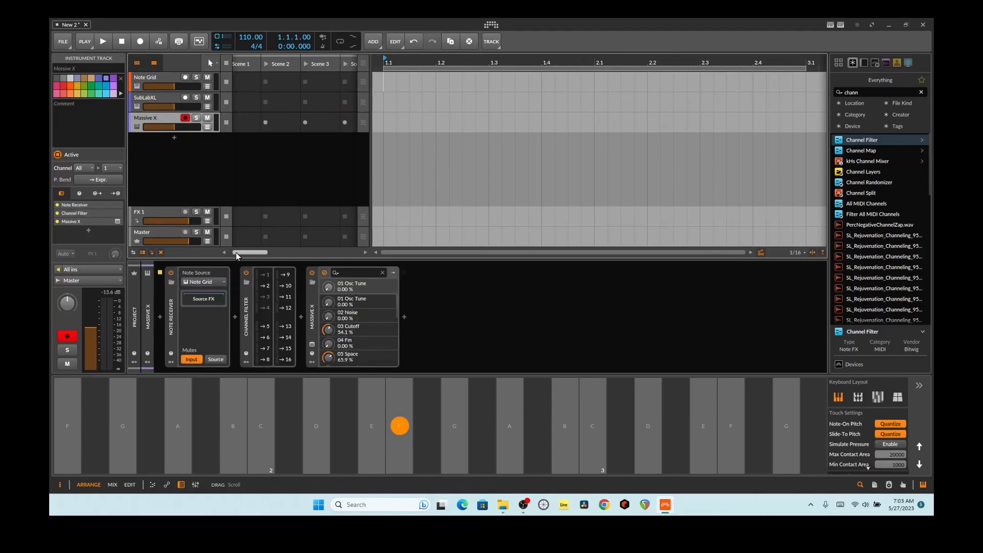
left_click(185, 78)
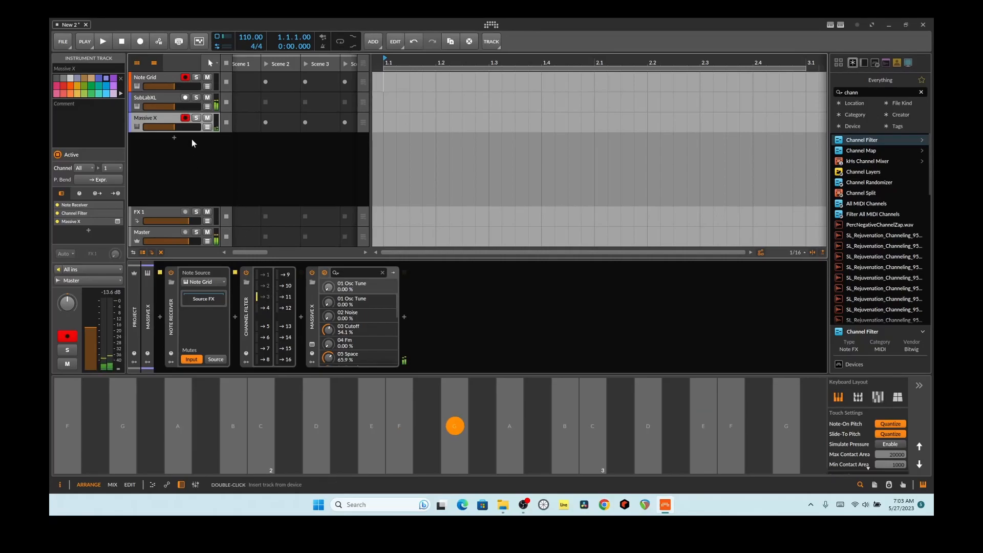
Step: Set the upper Constant to 1.00 and the lower Constant to 2.00 in the Note Grid patch, and close it
left_click(161, 78)
left_click(222, 317)
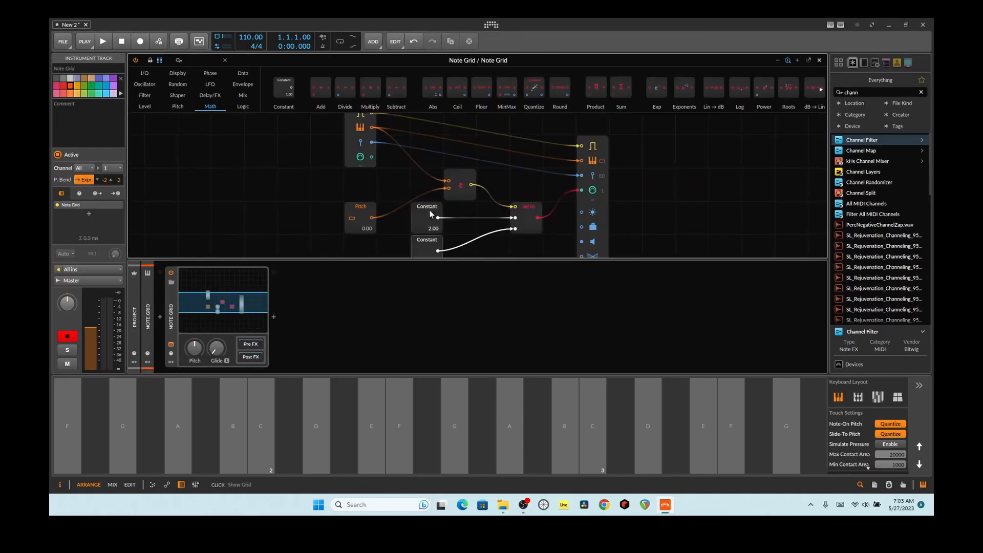
scroll(428, 210, "down", 1)
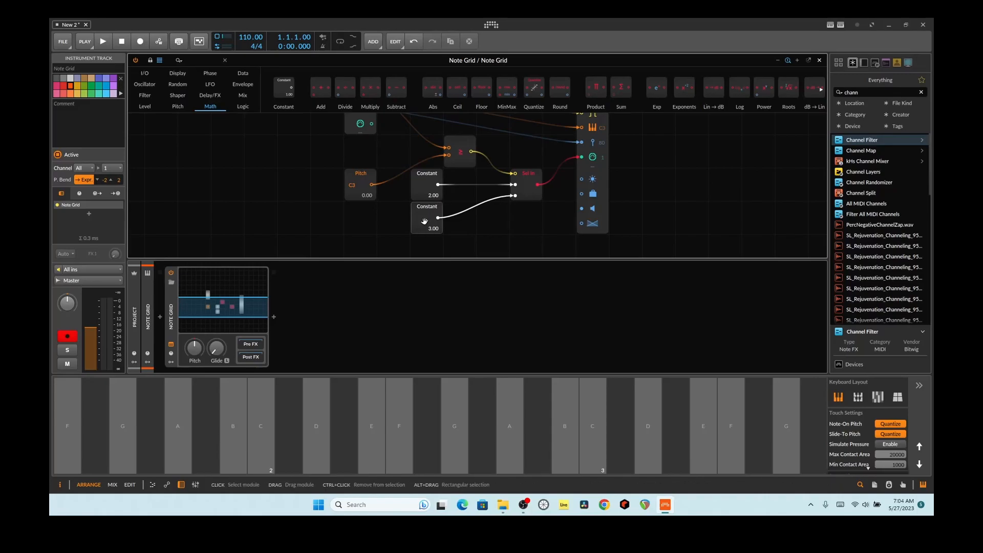
left_click(426, 199)
double_click(426, 198)
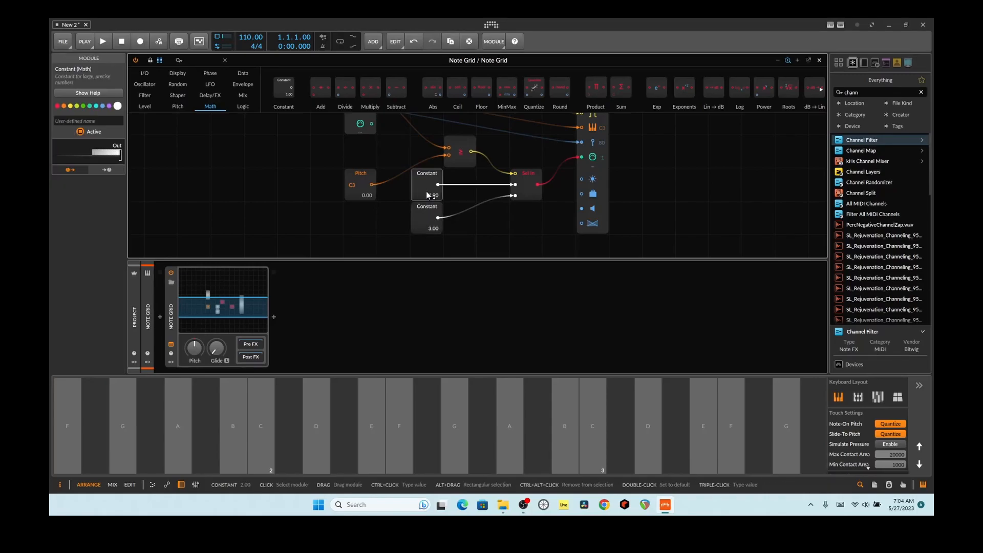
left_click_drag(434, 229, 434, 218)
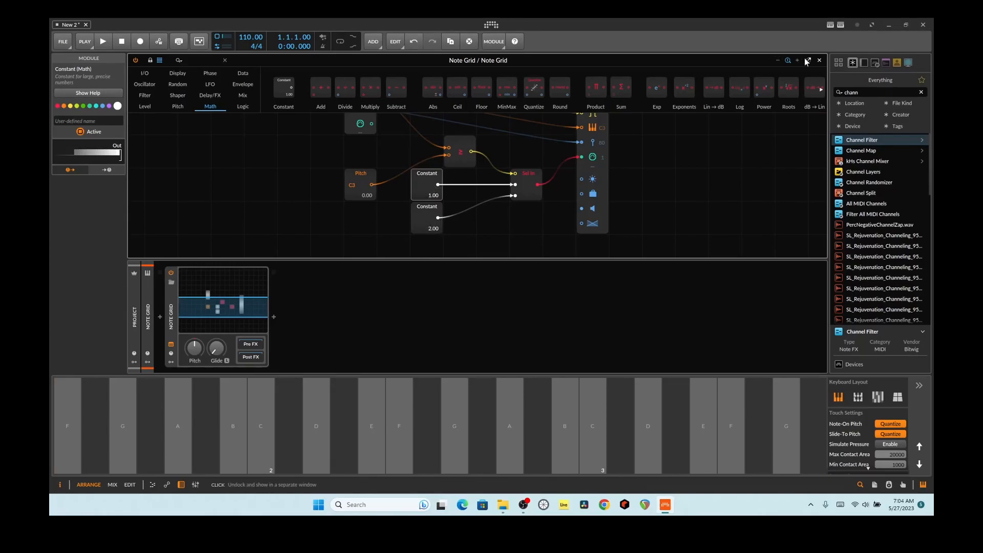
left_click(820, 60)
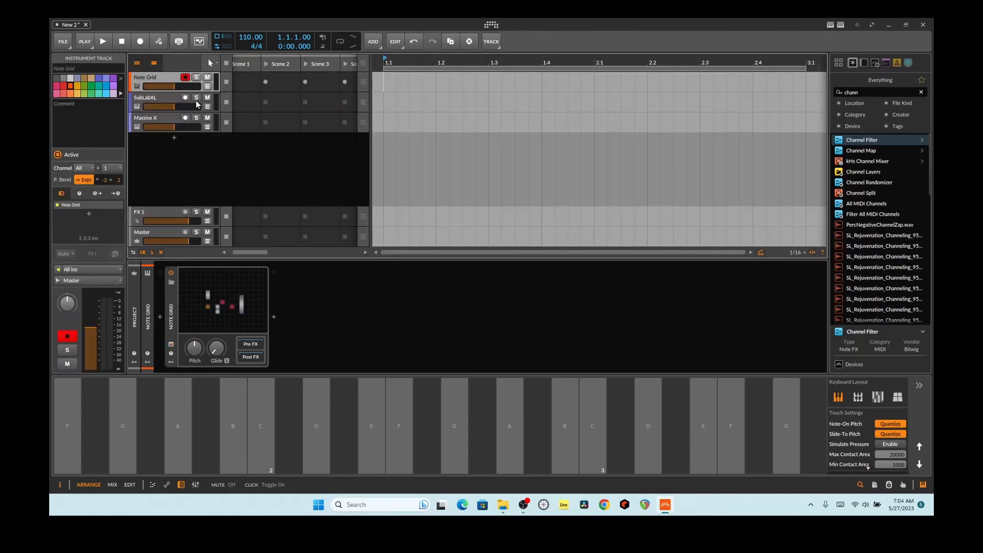
Step: Record-arm Note Grid with SubLabXL to check its Channel Filter, and play a note through the Note Grid track
left_click(177, 99)
left_click(186, 118)
left_click(185, 77)
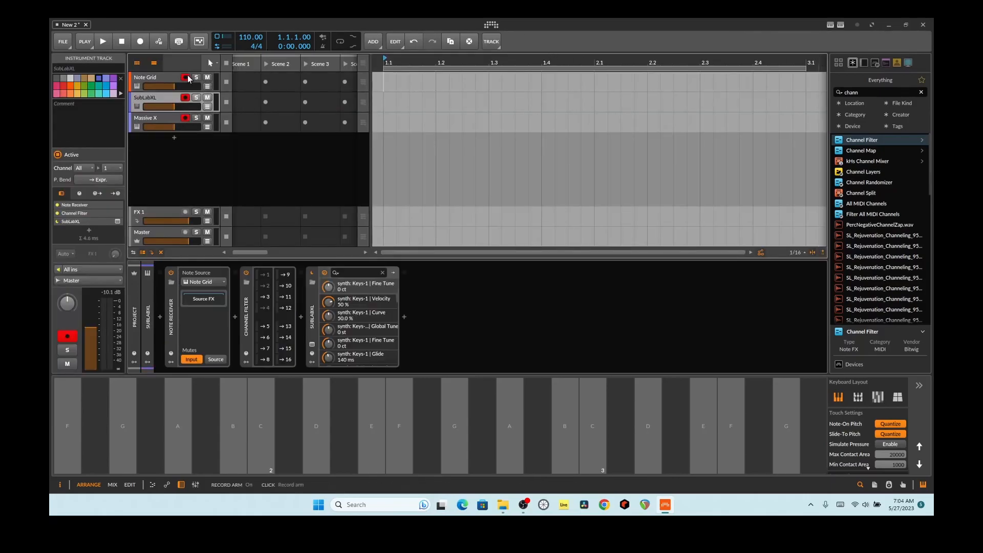
left_click(185, 117)
left_click(160, 82)
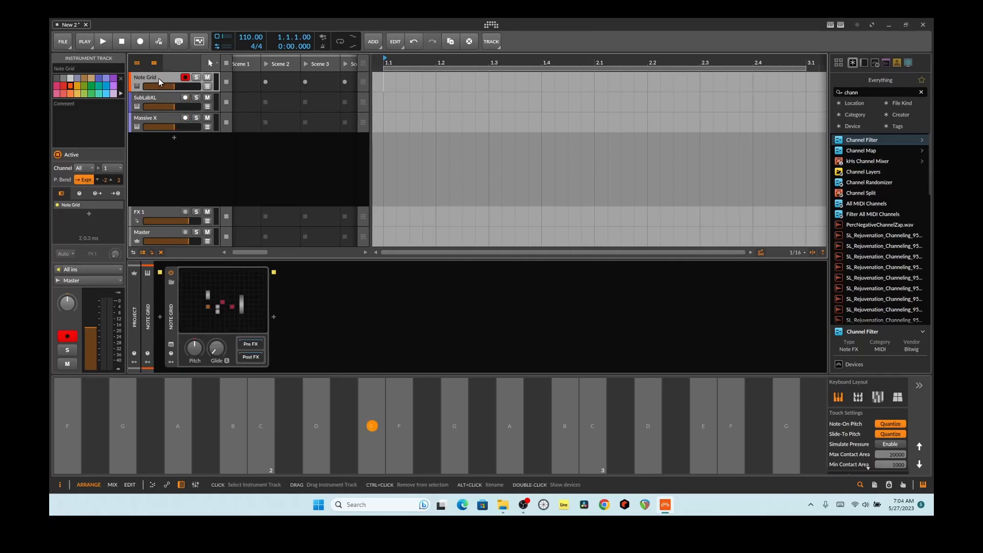
Step: Enable channel 2 in SubLabXL's Channel Filter, enable channel 1 and disable channel 2 in Massive X's, and record-arm Note Grid to test
left_click(149, 100)
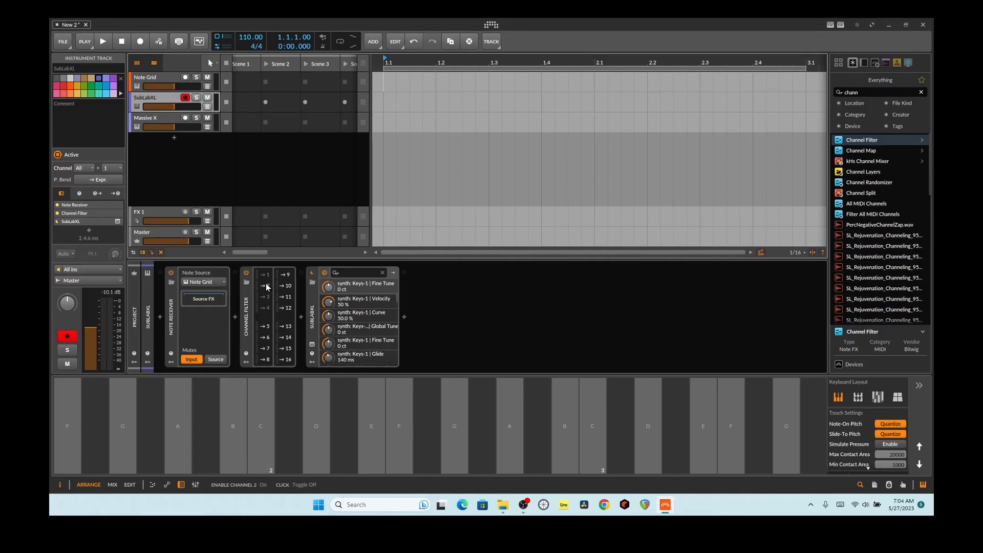
left_click(169, 122)
left_click(264, 275)
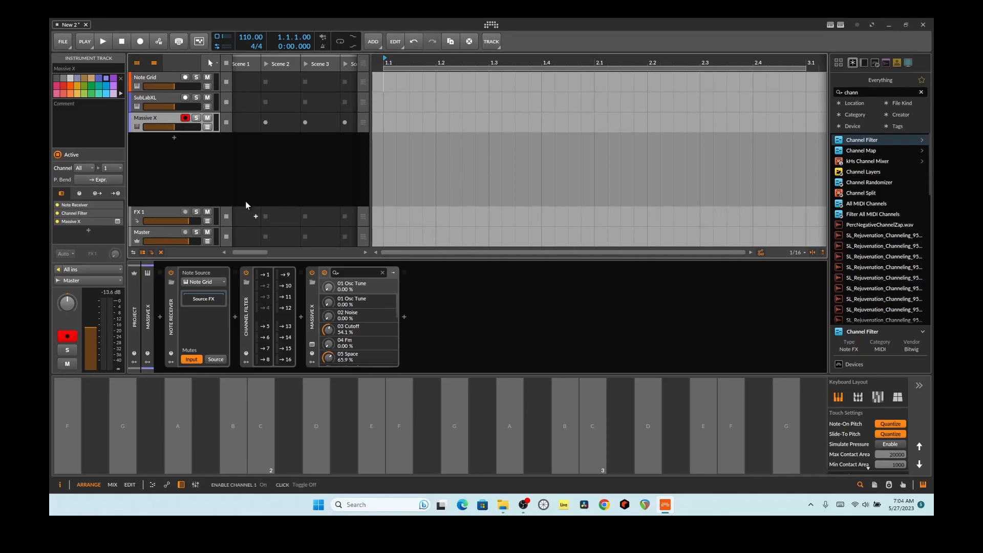
left_click(185, 77)
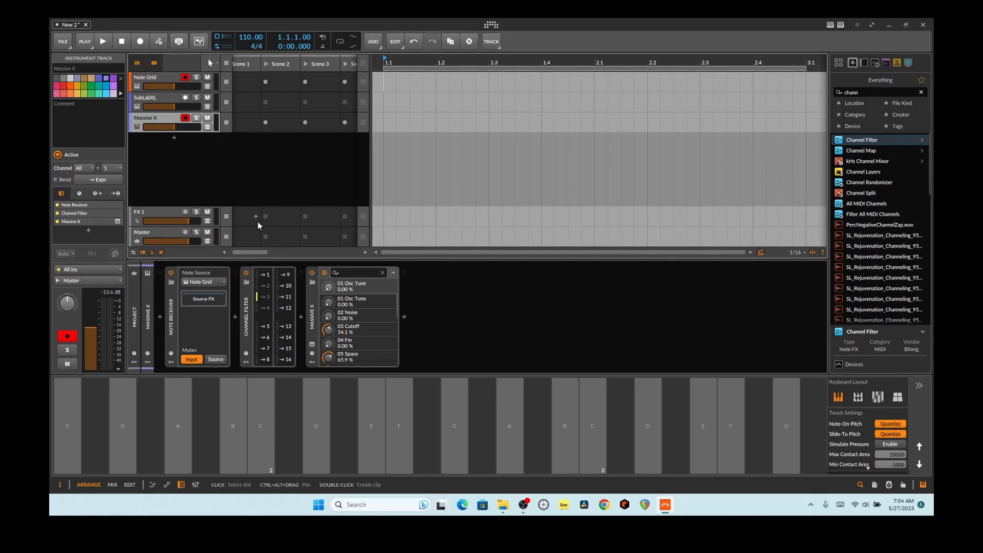
Step: Set the upper Constant to 0.00 and the lower Constant to 1.00 in the Note Grid patch, and close it
left_click(162, 75)
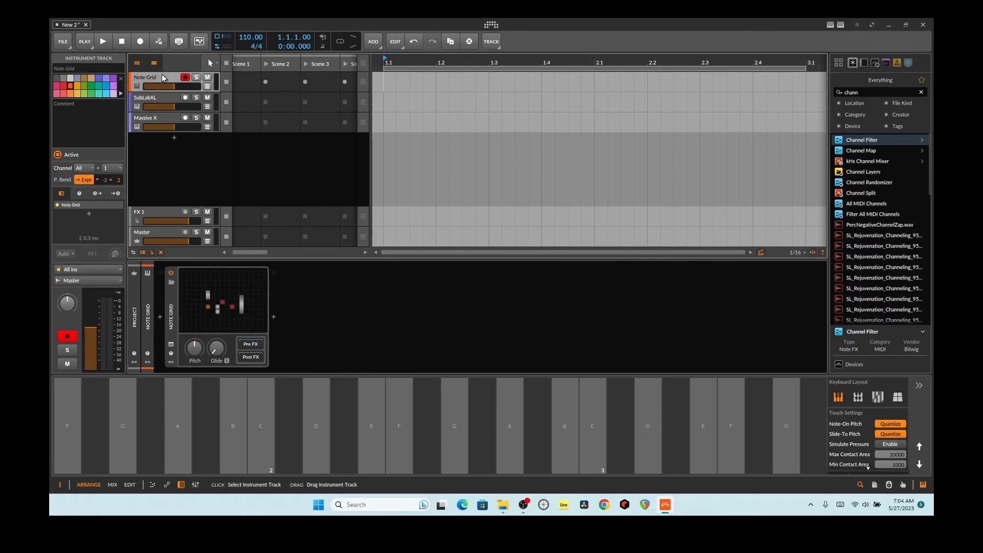
left_click(266, 280)
scroll(473, 225, "down", 2)
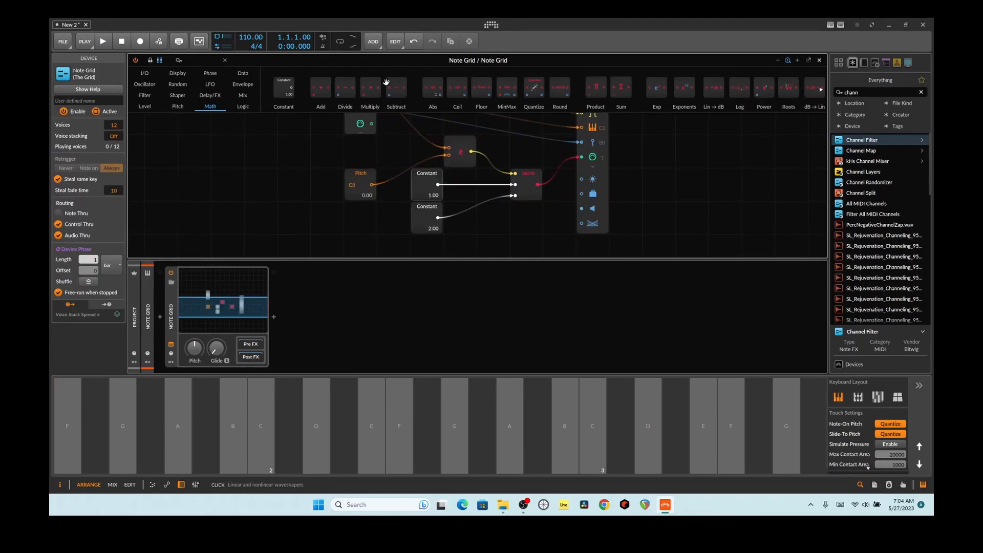
left_click_drag(431, 198, 432, 187)
left_click_drag(431, 230, 431, 223)
left_click(821, 62)
Step: Pass channel 1 instead of 2 in SubLabXL's Channel Filter and channel 2 instead of 1 in Massive X's, and test through Note Grid
left_click(168, 102)
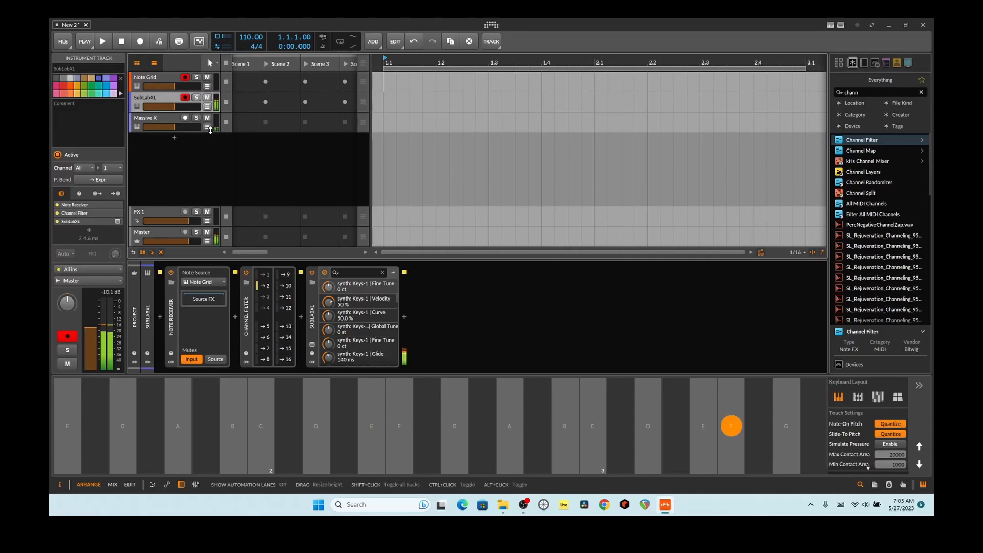
left_click(265, 282)
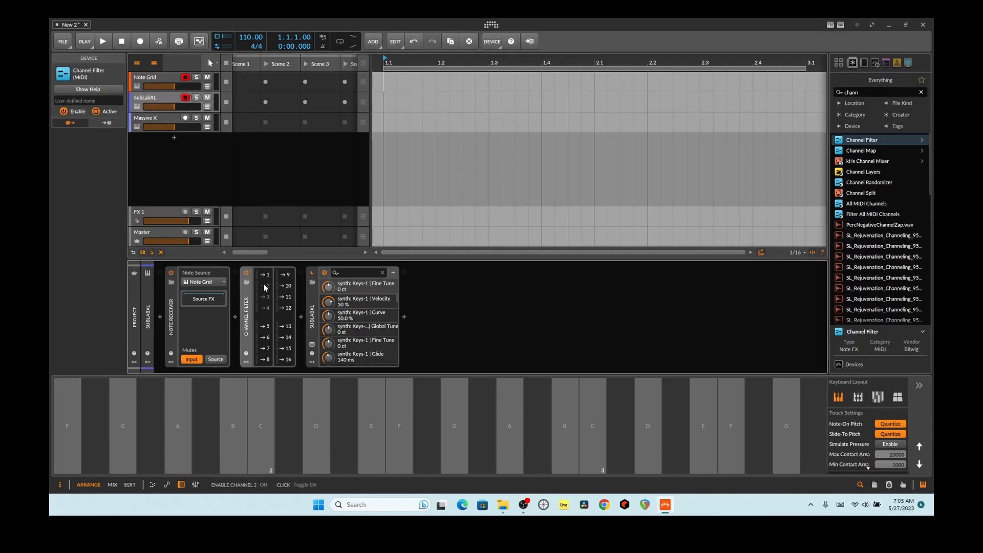
left_click(165, 120)
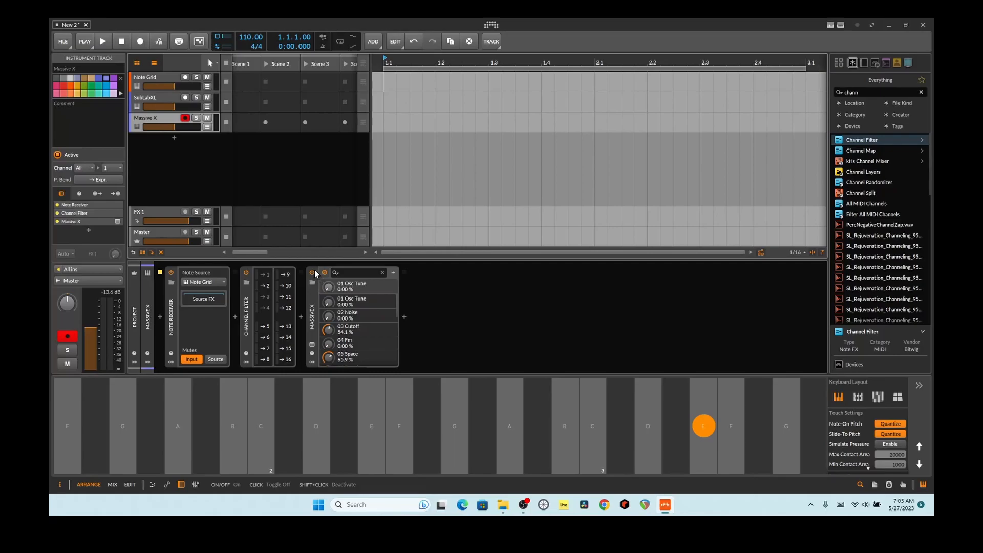
left_click(186, 77)
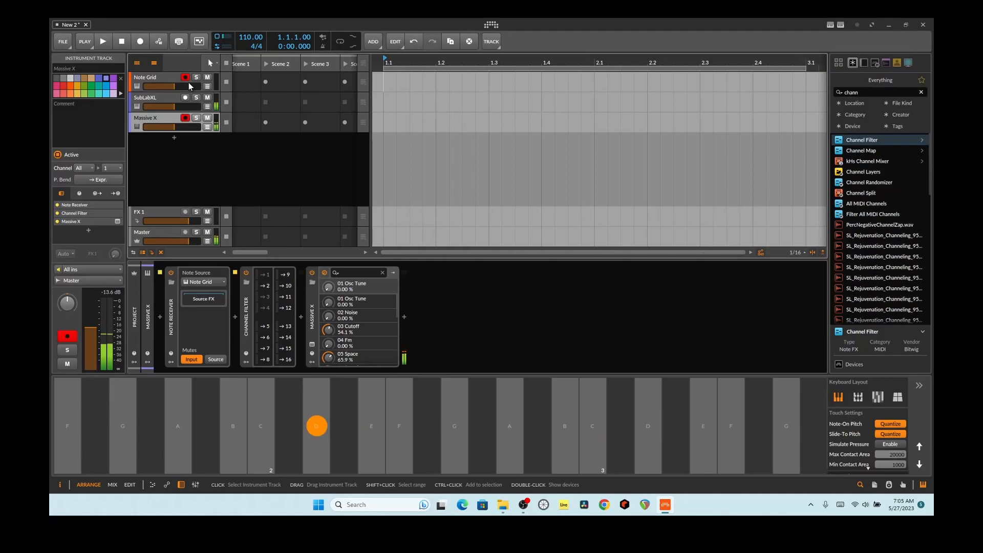
Step: Set SubLabXL's volume envelope to a 7.3 s release and 10.0 s decay while playing notes through Note Grid, and close the plugin
left_click(154, 100)
left_click(312, 344)
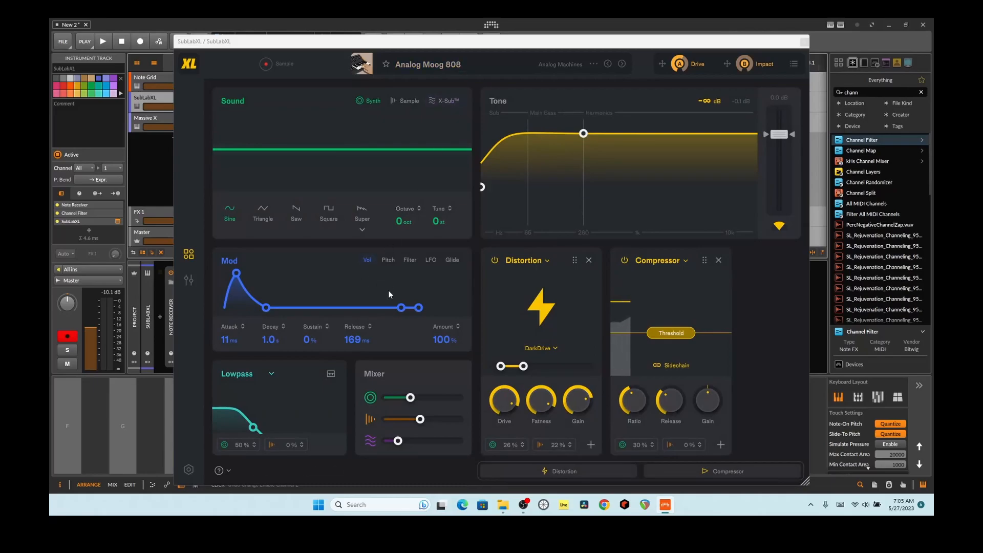
left_click_drag(418, 307, 454, 307)
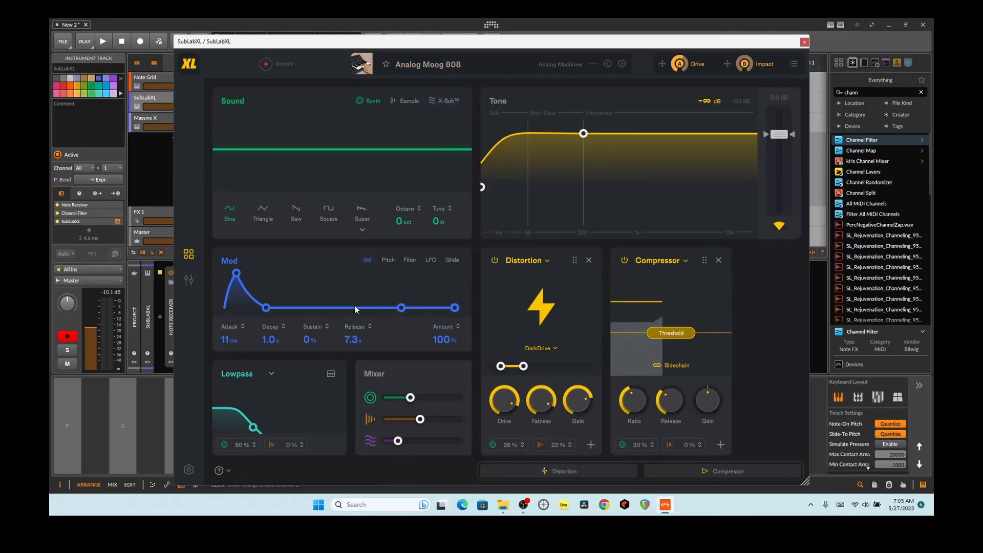
left_click_drag(212, 42, 285, 46)
left_click(185, 78)
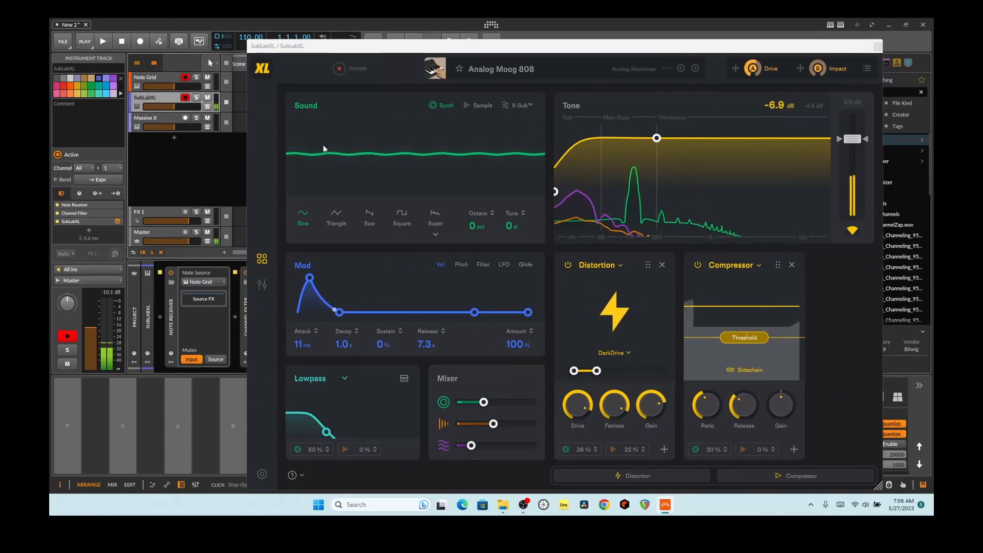
left_click_drag(340, 312, 368, 312)
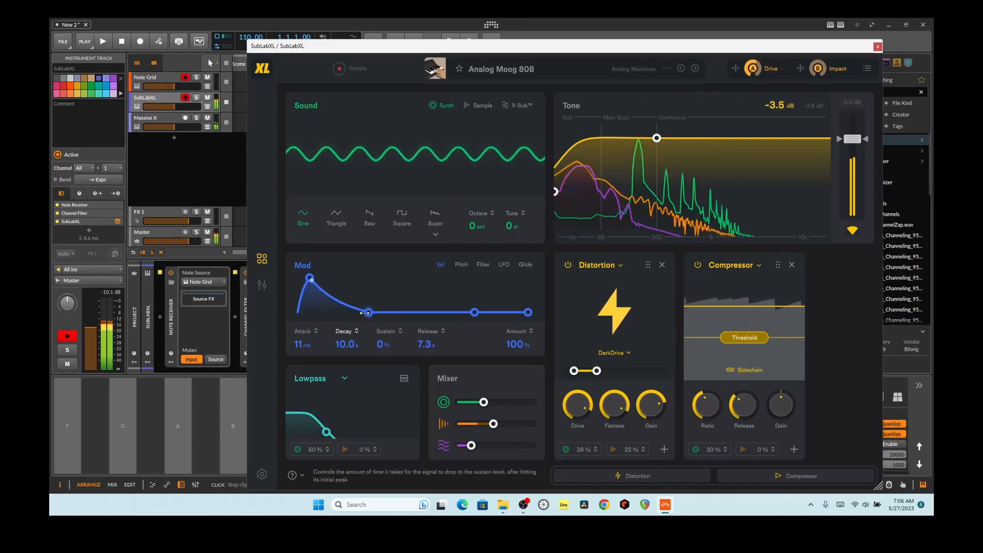
left_click(877, 46)
Step: Open the Note Grid patch and look over the pitch comparison, Constants and channel output routing of the split
left_click(153, 78)
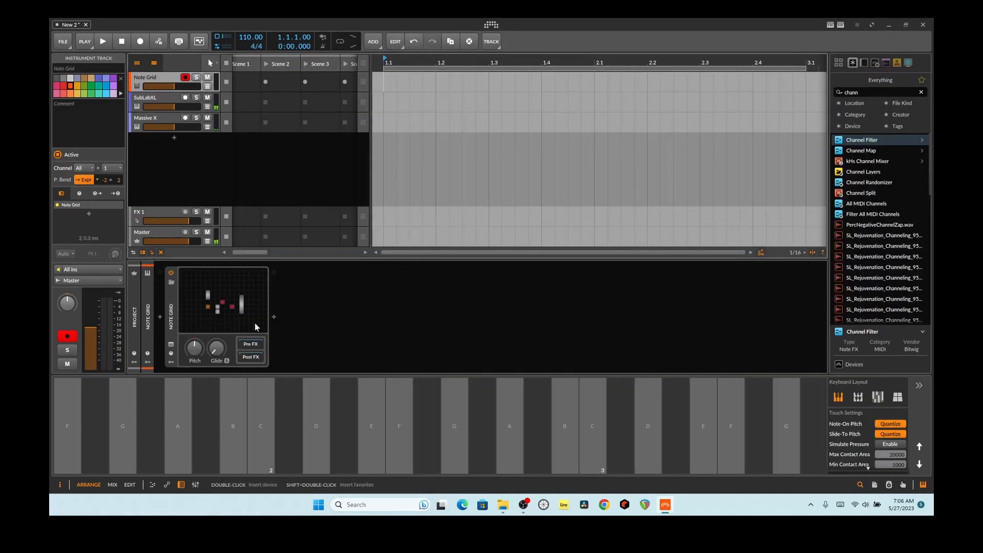
left_click(225, 323)
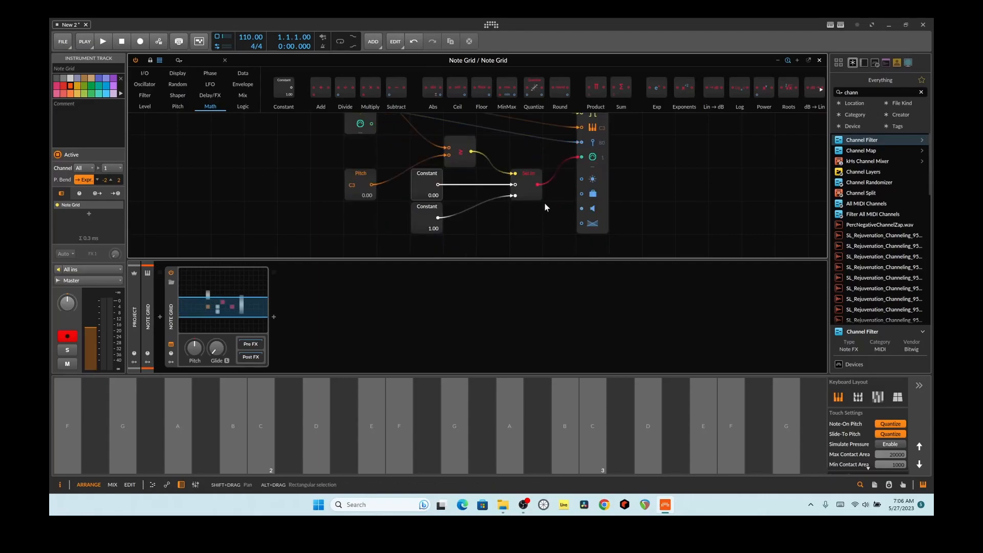
scroll(545, 203, "up", 2)
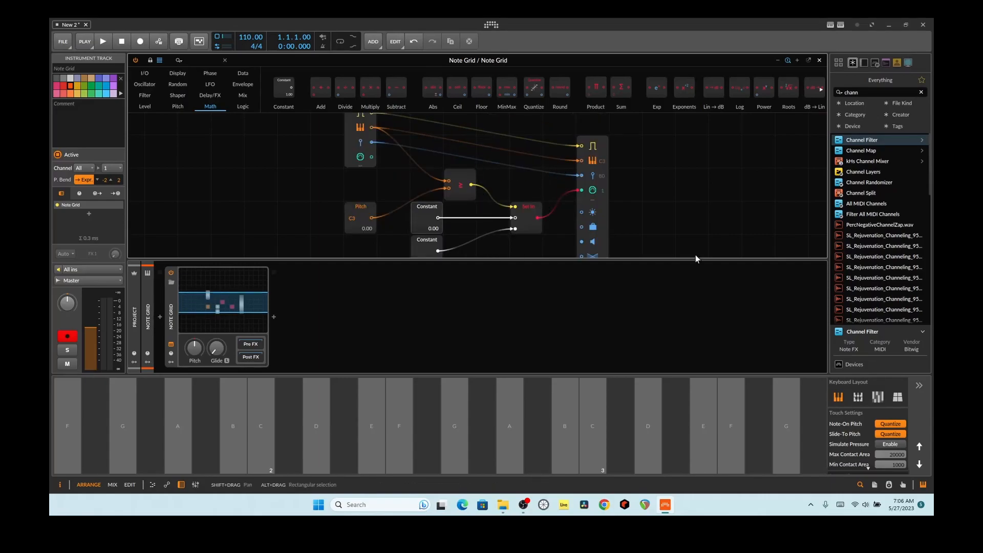
Step: Disconnect the note pitch from Note Out's pitch input and move Note Out further right in the Note Grid patch
left_click_drag(701, 311, 699, 330)
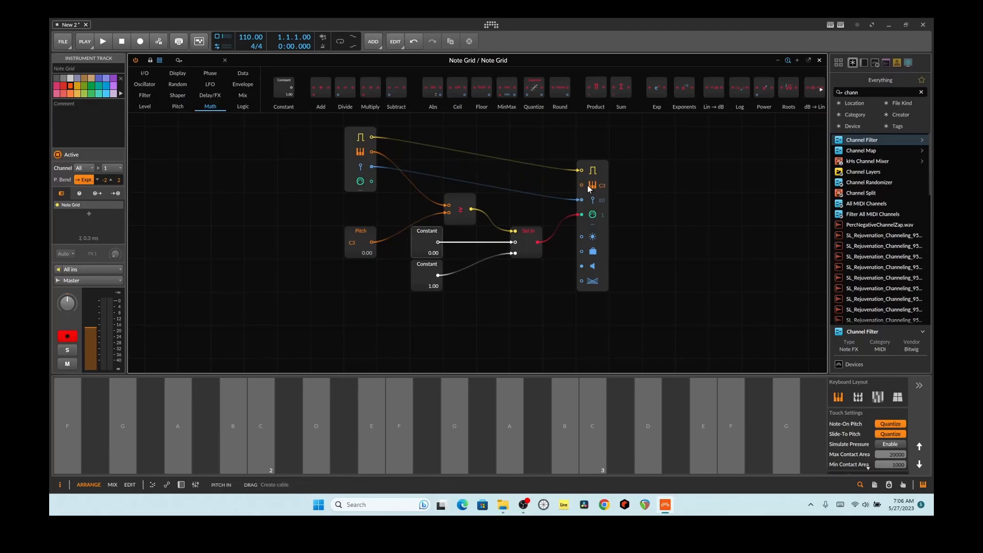
left_click_drag(600, 173, 658, 174)
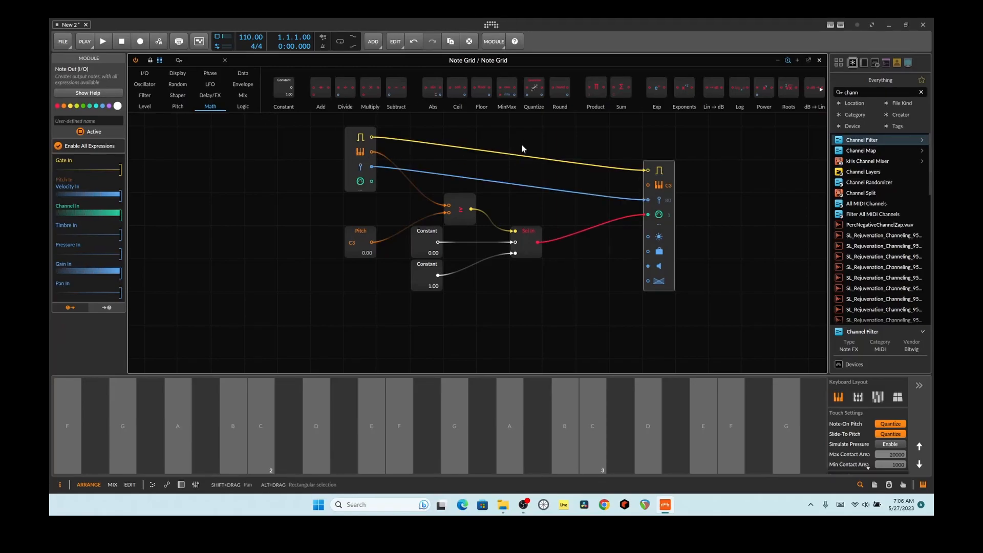
left_click(526, 242)
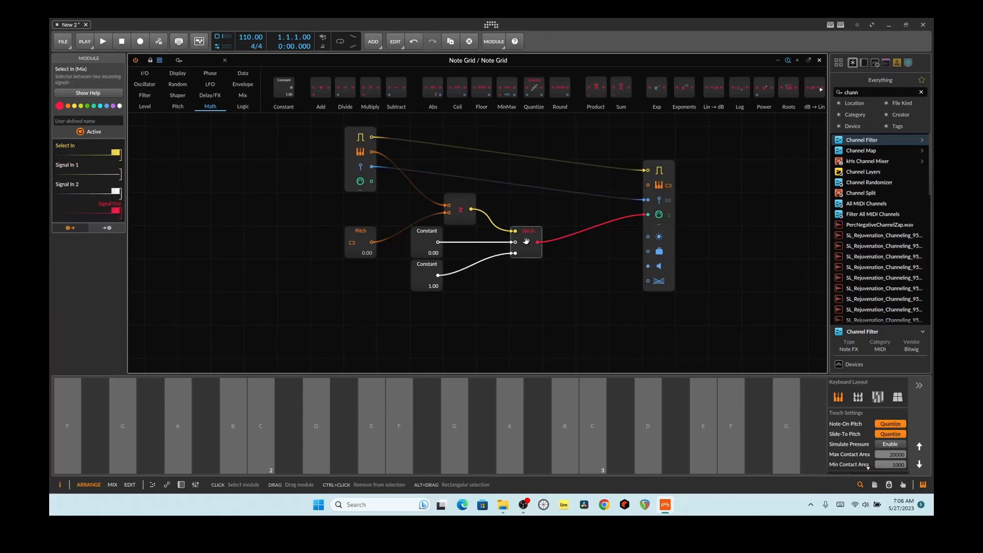
Step: Duplicate the ≥ comparator and the Select In module, placing the copies below the originals
left_click(461, 209)
left_click_drag(461, 210, 533, 318)
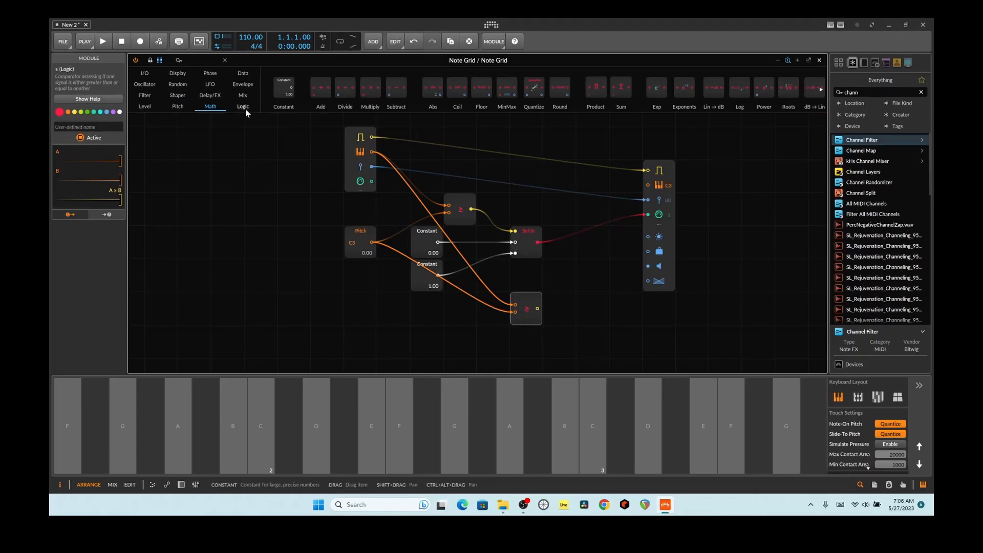
left_click_drag(521, 256, 587, 322)
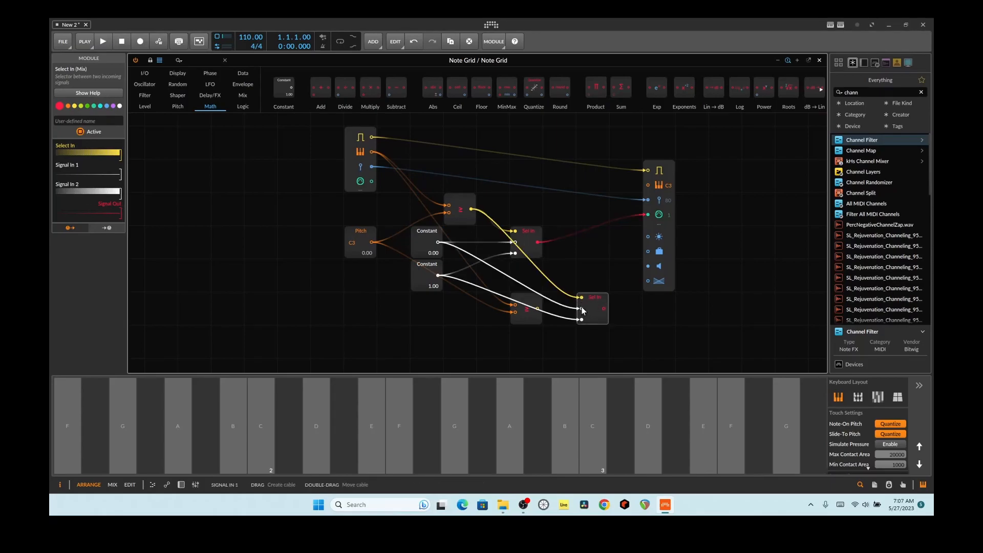
Step: Clear the copied Select In's three input cables and connect Note In's pitch to its Signal In 1 only
double_click(582, 298)
double_click(581, 309)
double_click(582, 320)
left_click_drag(372, 152, 582, 308)
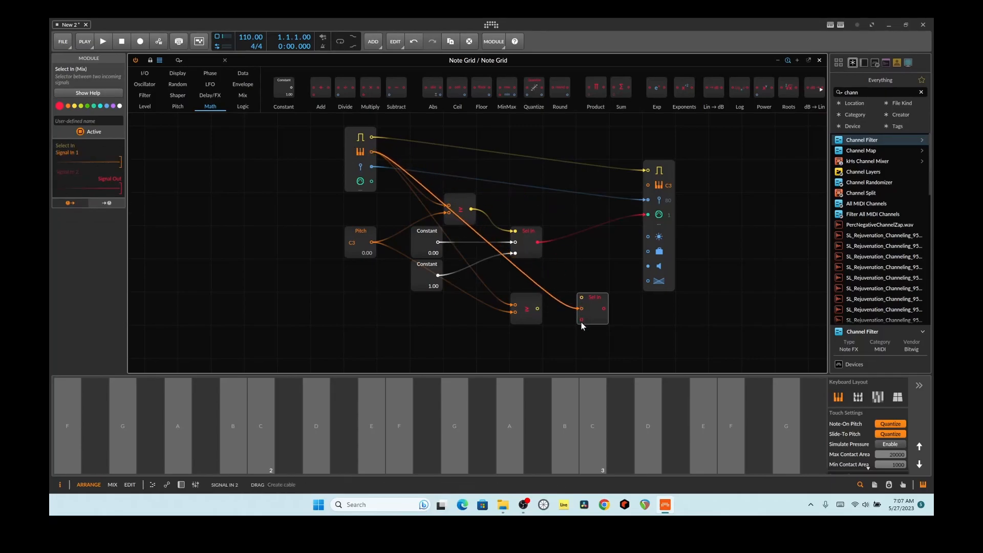
left_click_drag(372, 152, 610, 308)
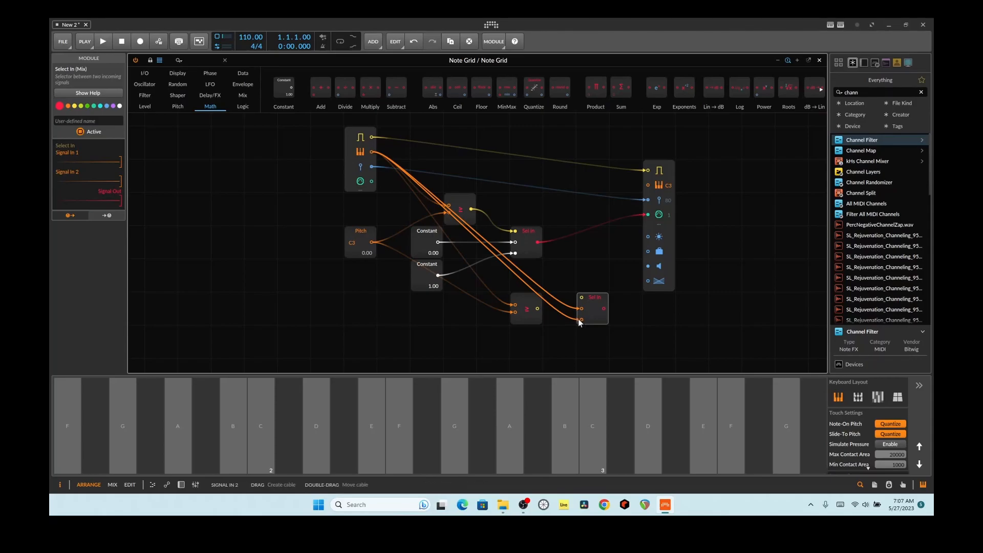
double_click(582, 320)
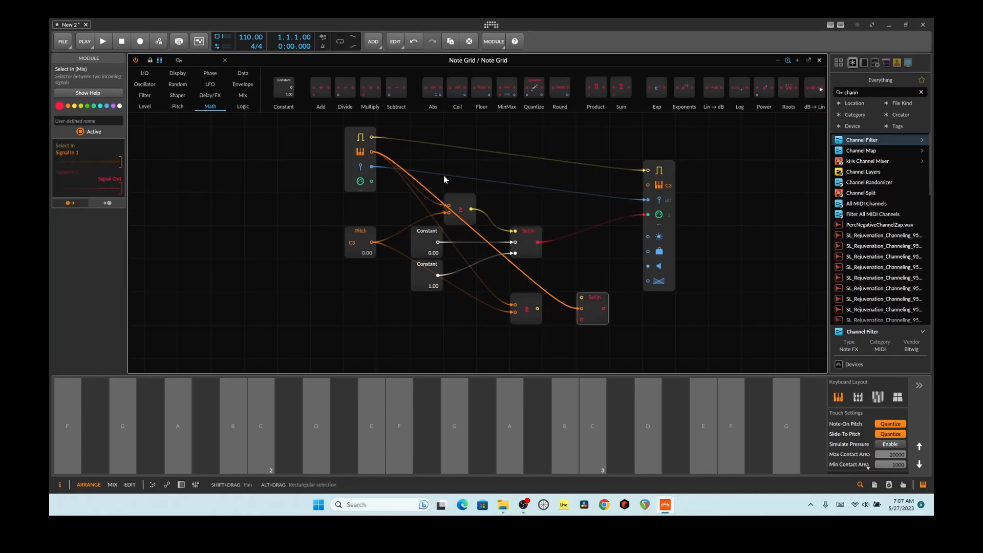
Step: Add an Octaver set to -1 between Note In's pitch and Signal In 2 of the copied Select In
left_click(179, 107)
left_click(365, 84)
left_click_drag(365, 83, 625, 320)
left_click_drag(565, 343, 565, 353)
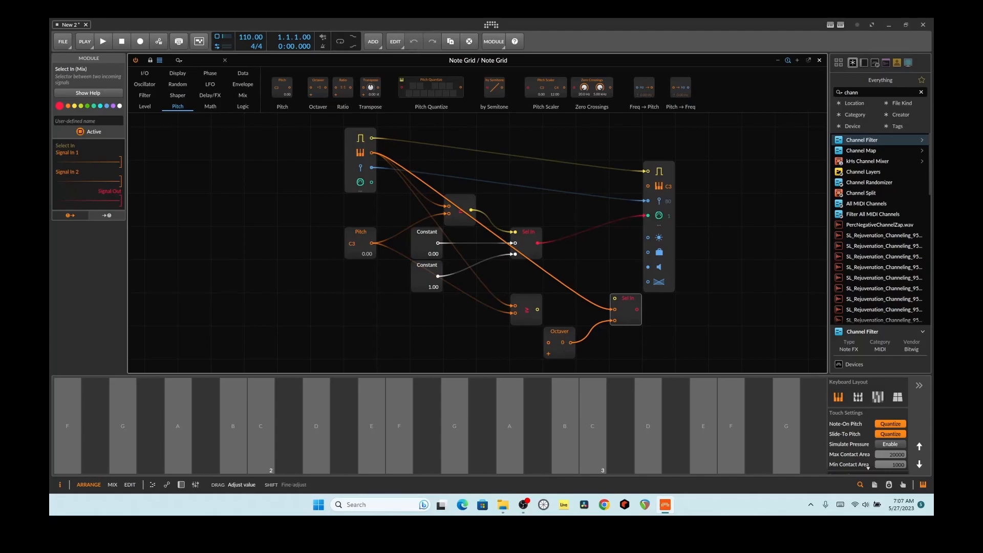
left_click_drag(371, 153, 548, 343)
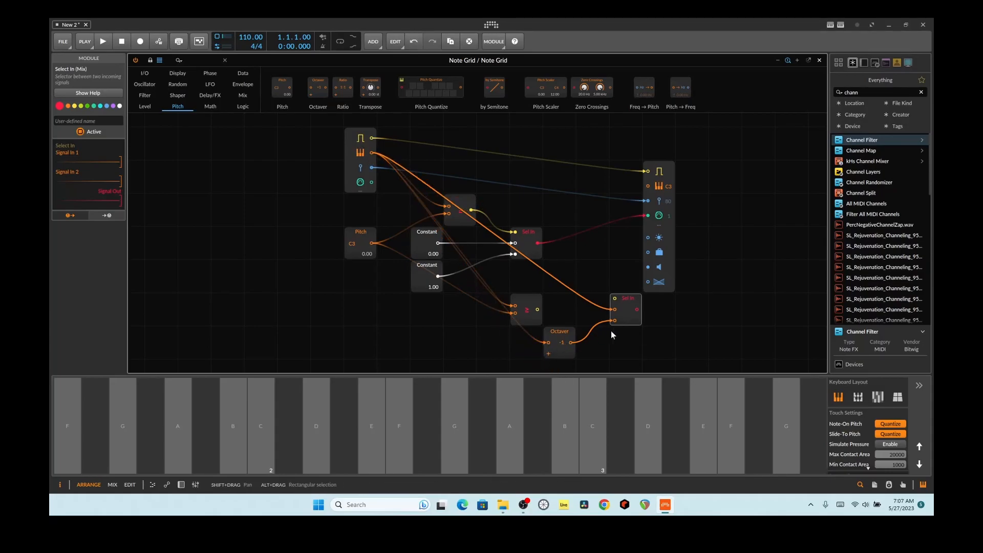
Step: Connect the copied Select In's output to Note Out's pitch input and try Octaver shifts of -2, +2, -3 and 0 while playing notes
left_click_drag(637, 309, 647, 186)
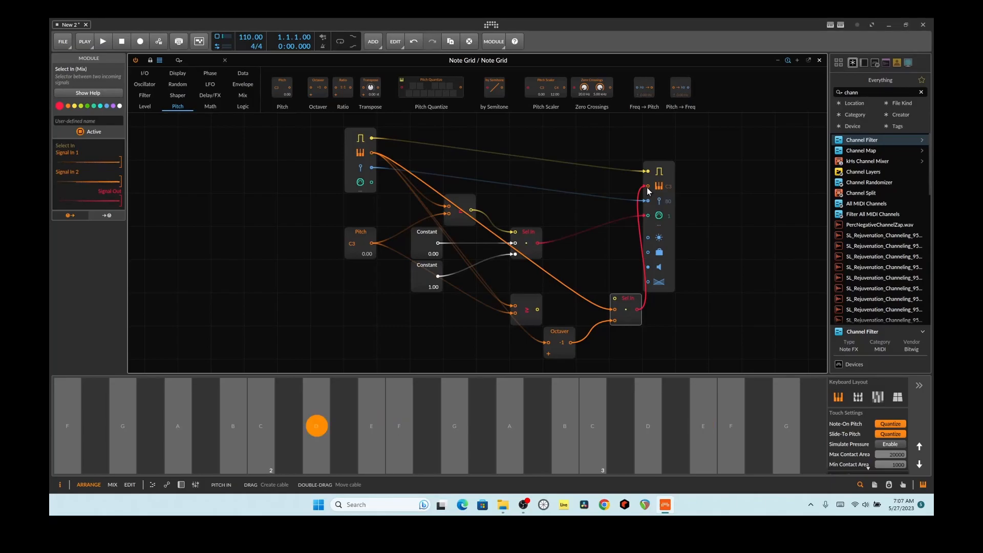
left_click_drag(562, 343, 562, 354)
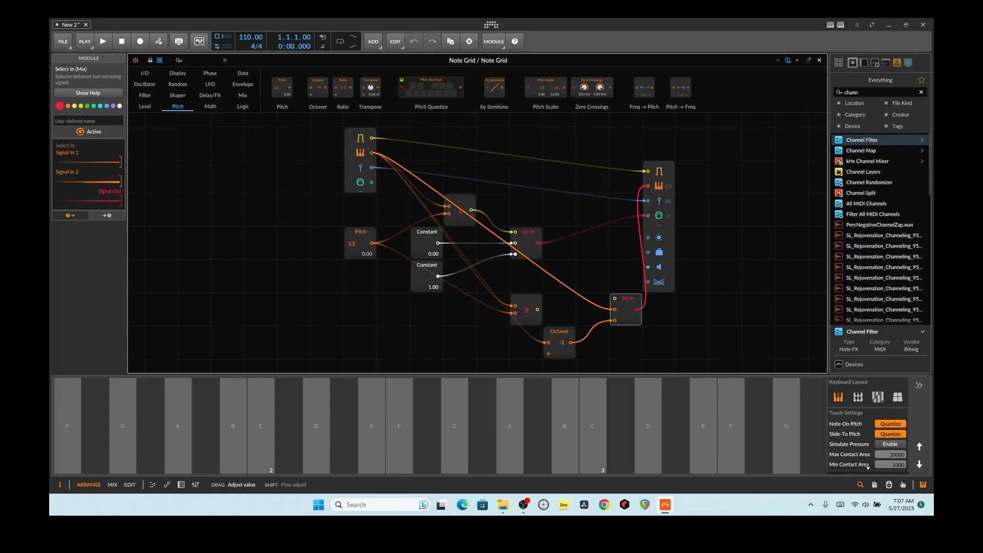
mouse_move(565, 354)
left_mouse_down()
mouse_move(578, 364)
mouse_move(581, 343)
mouse_move(563, 335)
left_mouse_up()
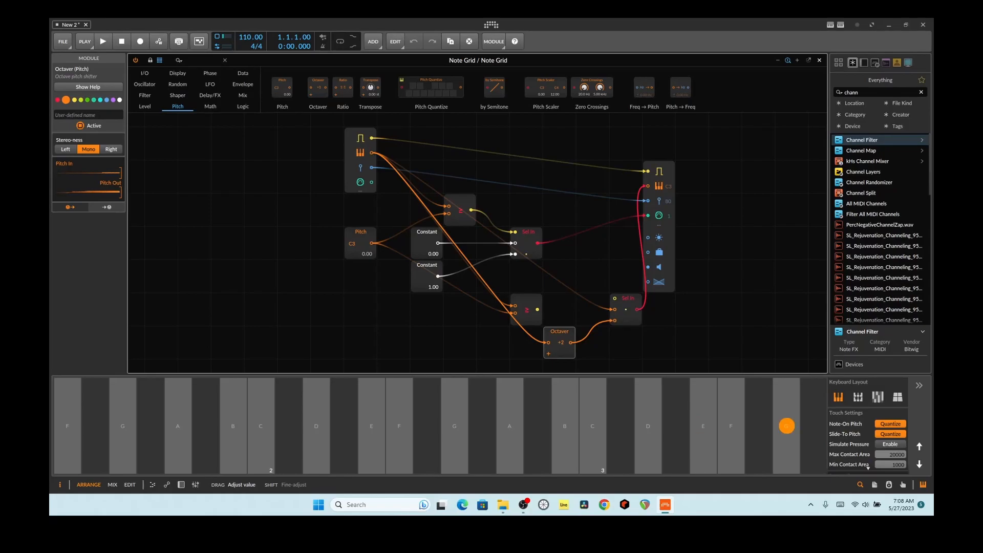
left_click_drag(564, 343, 565, 379)
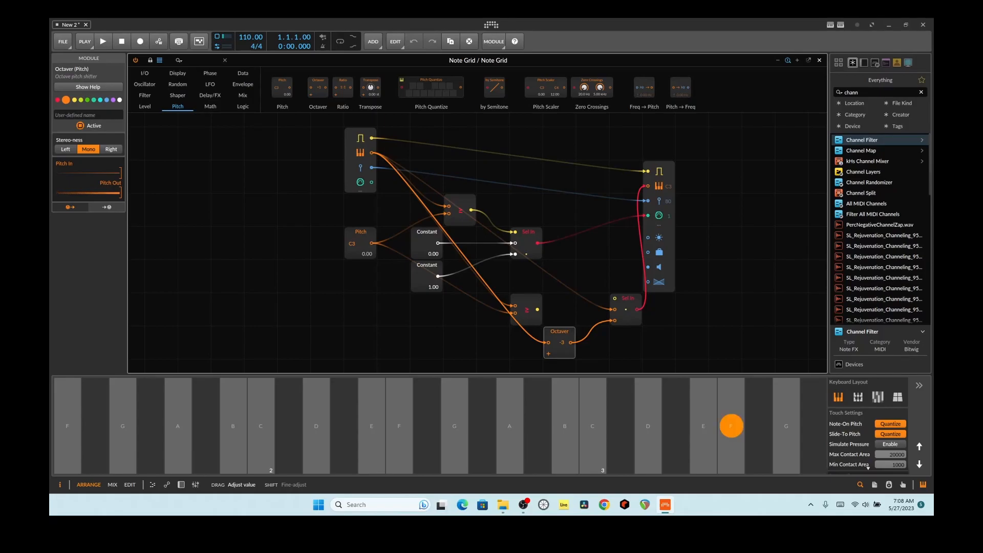
left_click_drag(563, 343, 563, 343)
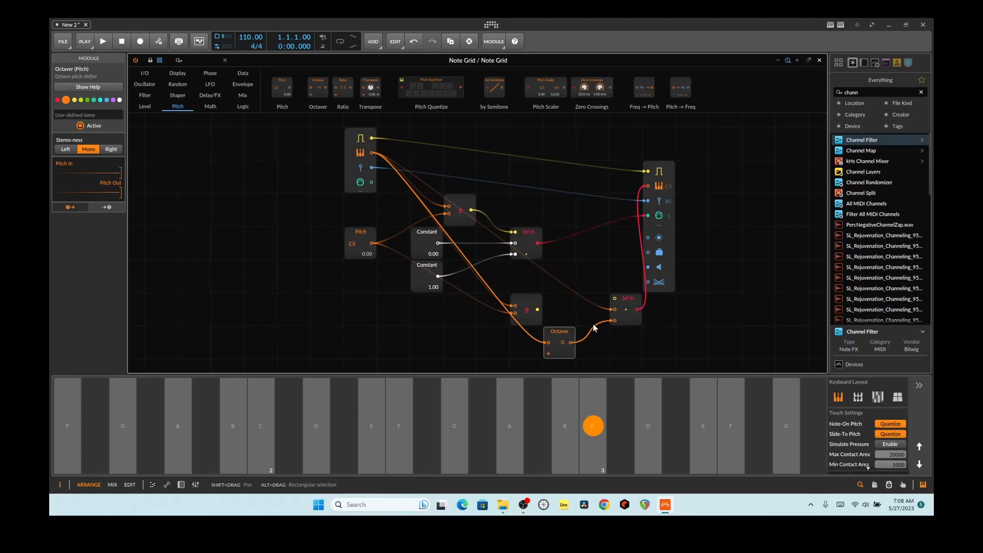
Step: Connect the copied comparator's output to the lower Select In's selector input and set the Octaver to -3
left_click_drag(536, 313, 615, 299)
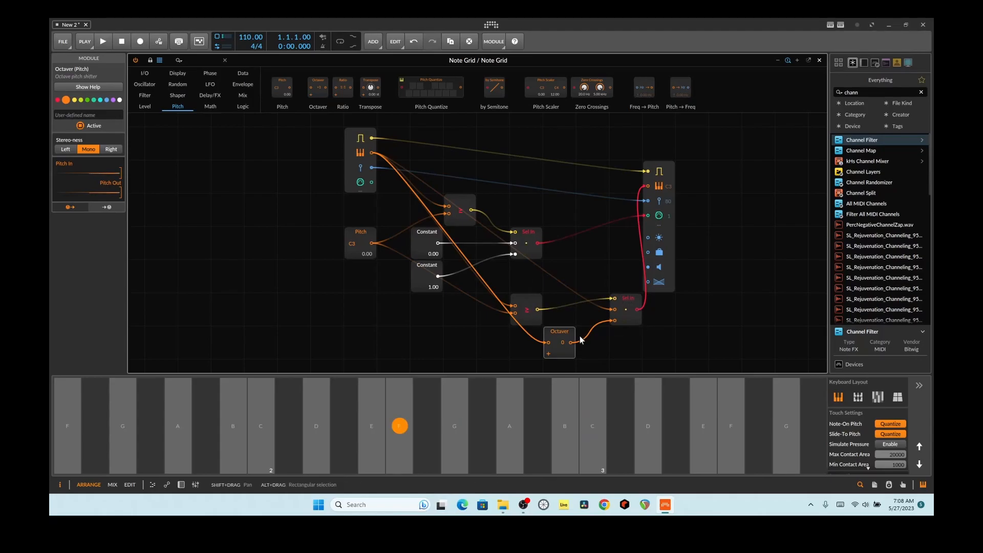
left_click_drag(566, 344, 566, 364)
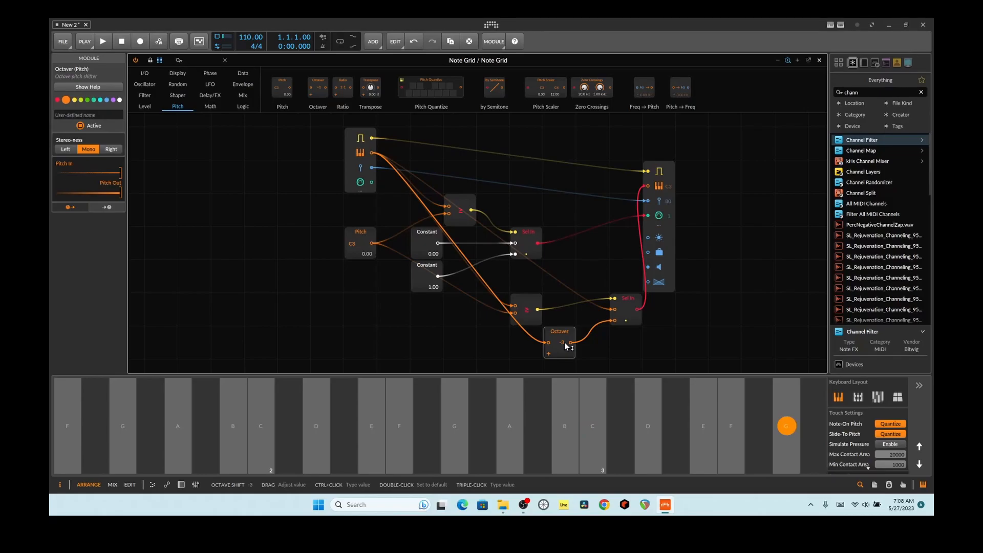
Step: Replace the lower comparator with ≤ and set the Octaver to -2 while testing notes on both sides of the split
right_click(530, 305)
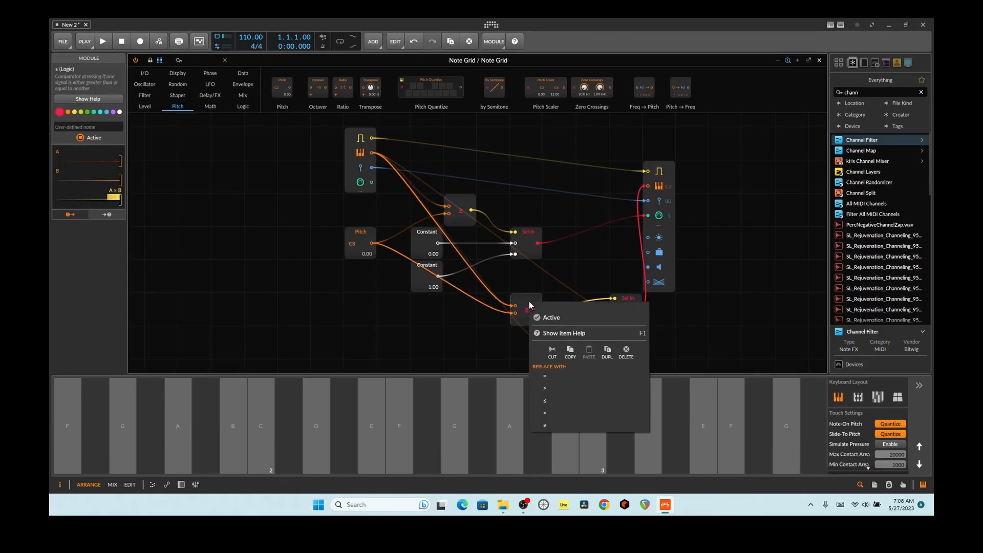
left_click(561, 404)
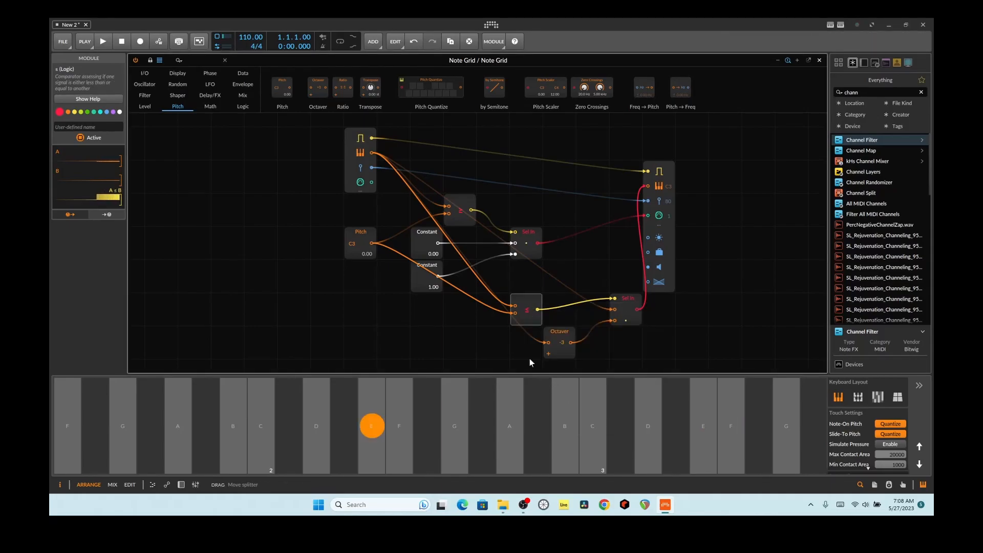
left_click_drag(559, 343, 559, 333)
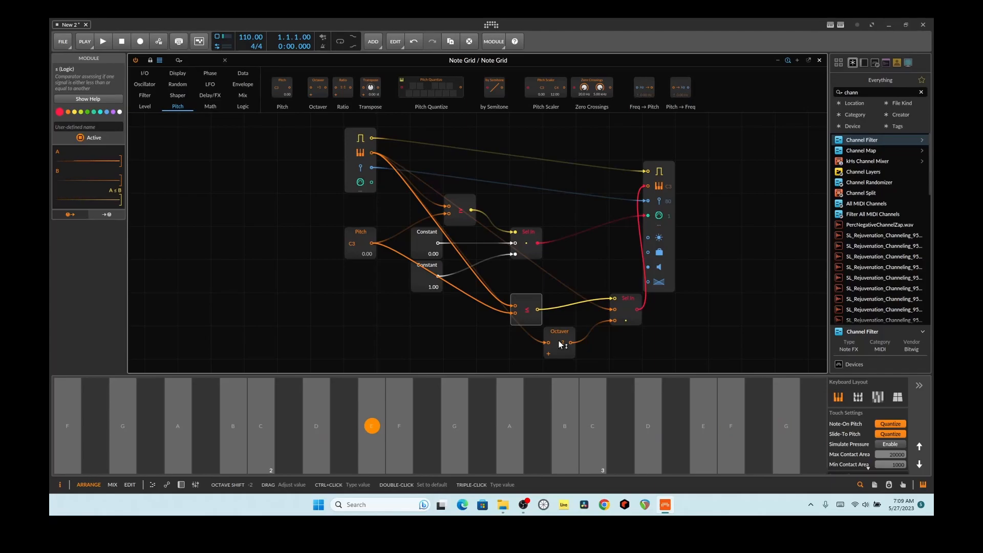
left_click_drag(561, 342, 561, 335)
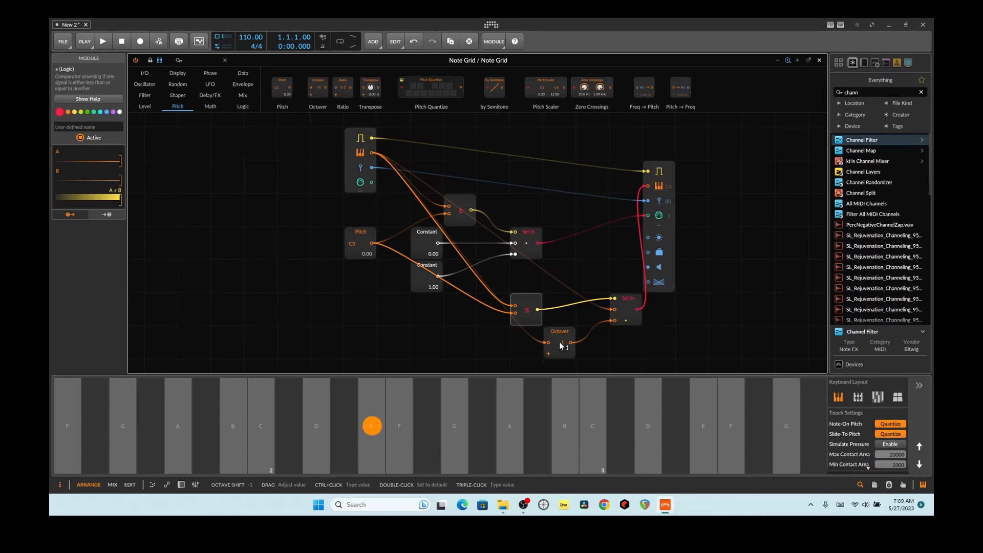
left_click_drag(562, 346, 562, 336)
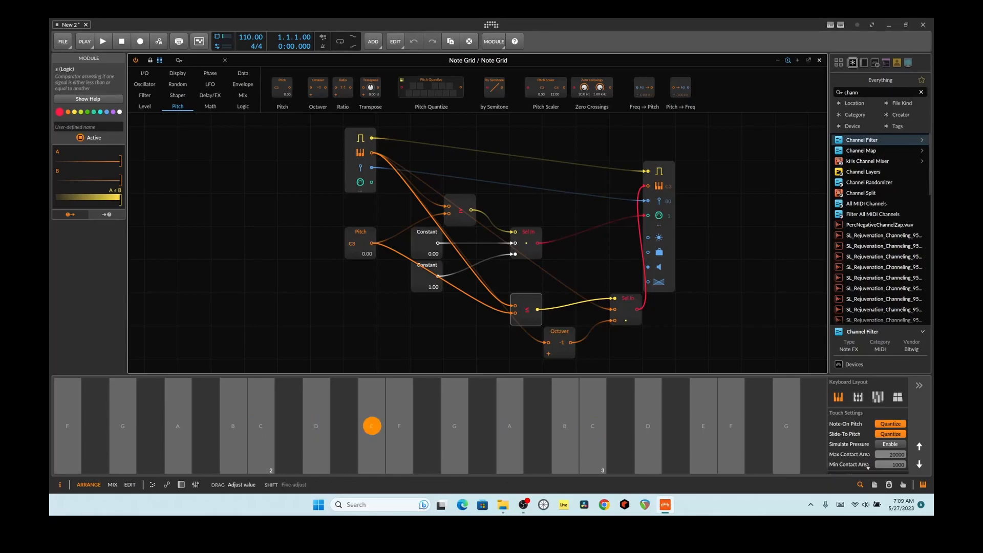
left_click_drag(561, 343, 562, 348)
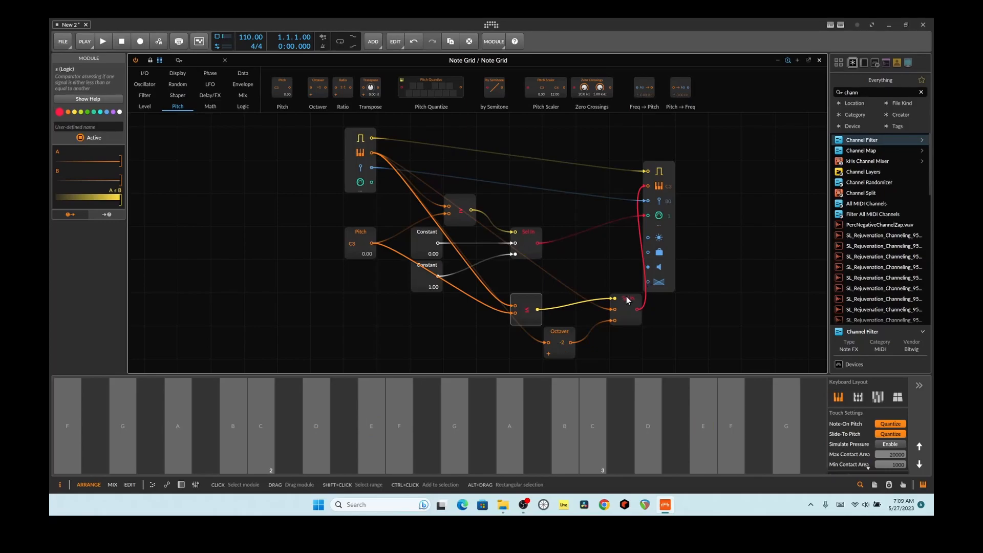
Step: Insert a second Octaver on the lower Select In's Signal In 1 path, set it to +3, and place it above that module
left_click_drag(284, 117, 618, 309)
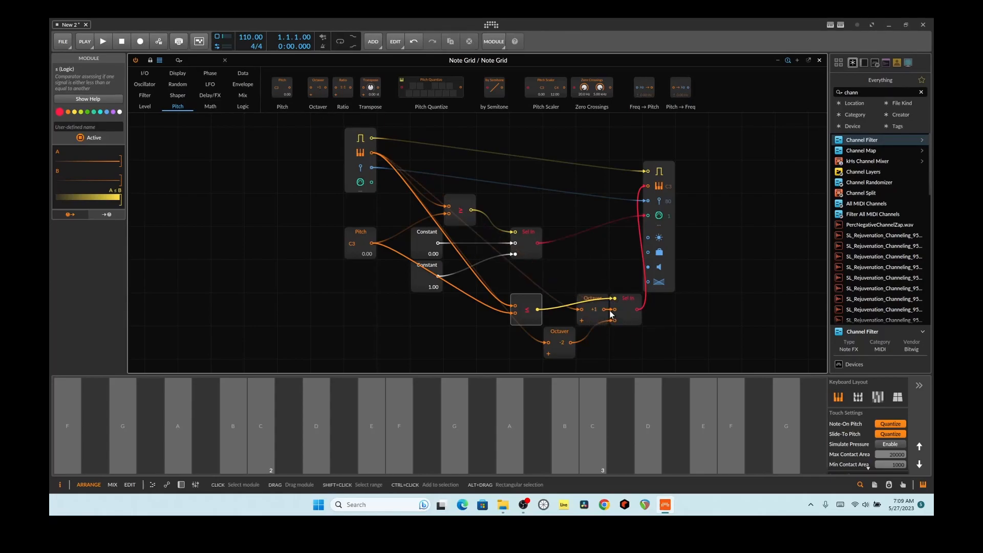
mouse_move(595, 311)
left_mouse_down()
mouse_move(595, 297)
mouse_move(596, 311)
left_mouse_up()
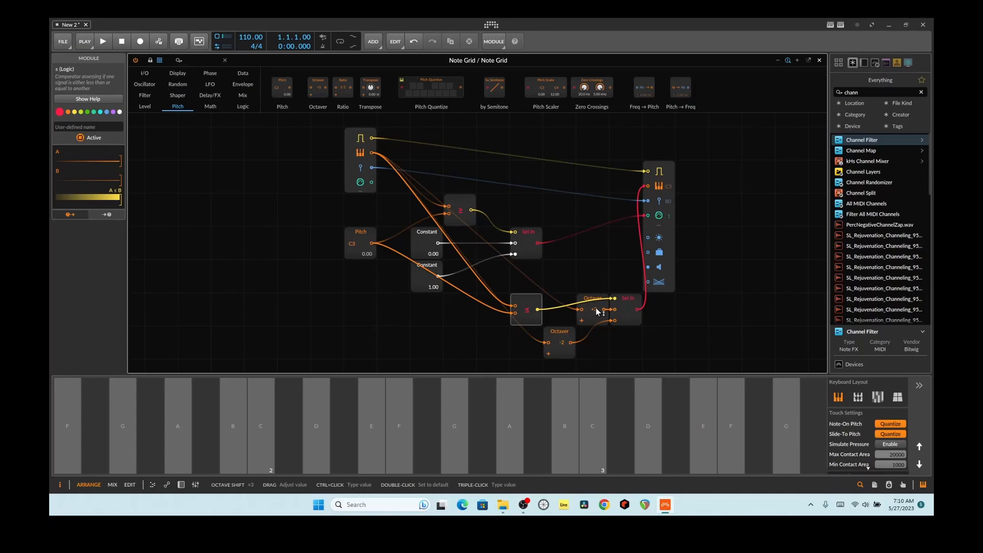
left_click_drag(594, 297, 589, 271)
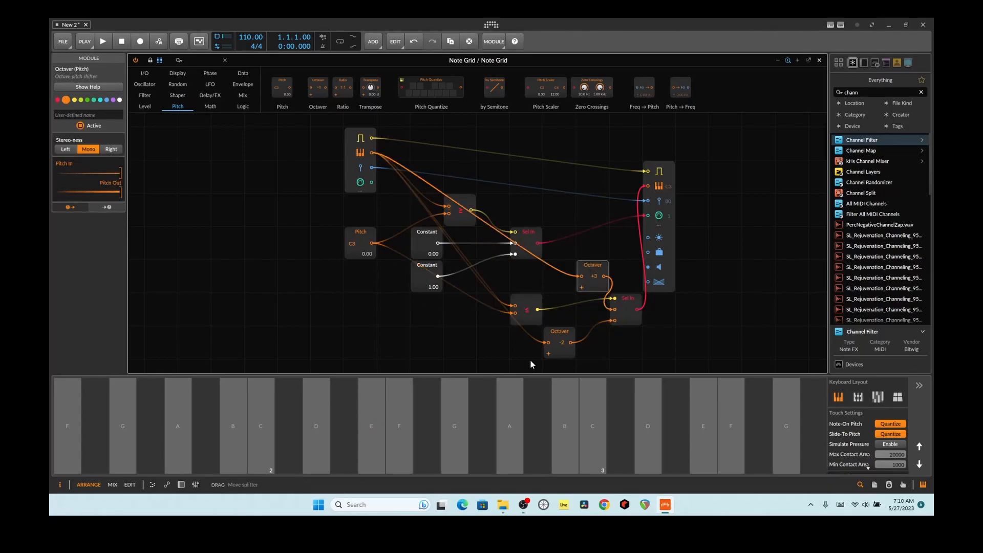
Step: Show the Note Grid device beneath its patch and add an LFO modulator to it
left_click(819, 61)
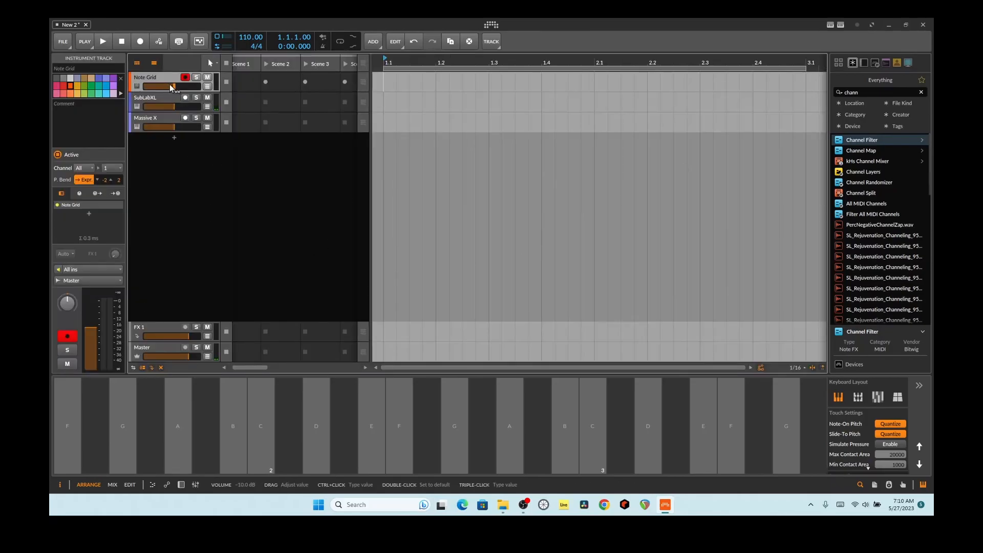
left_click(181, 485)
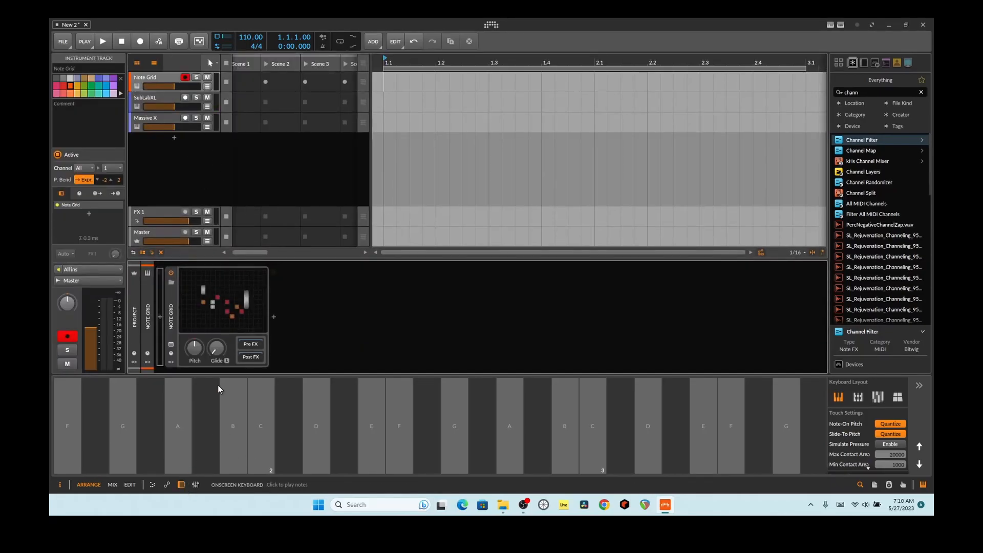
left_click(208, 324)
left_click_drag(211, 318, 215, 311)
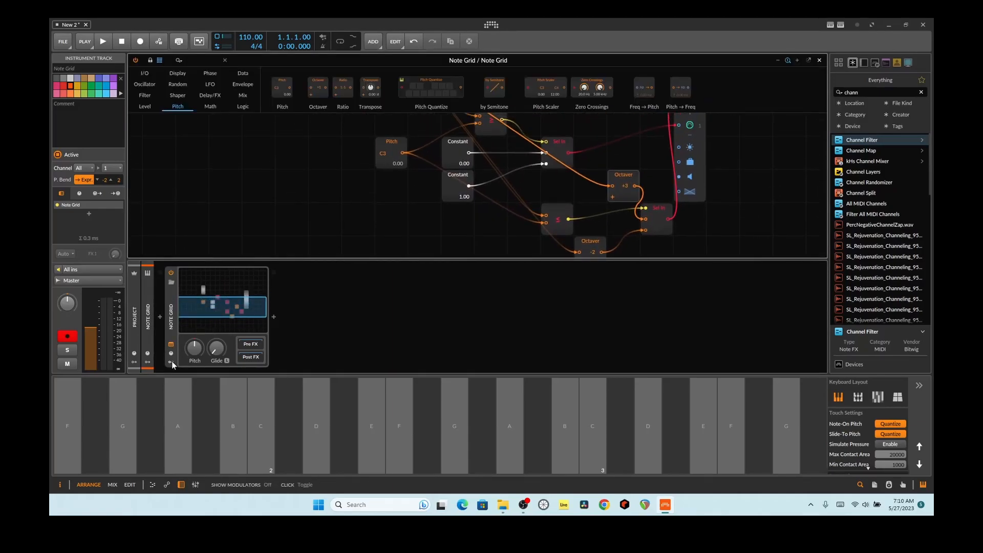
left_click(171, 361)
left_click(186, 284)
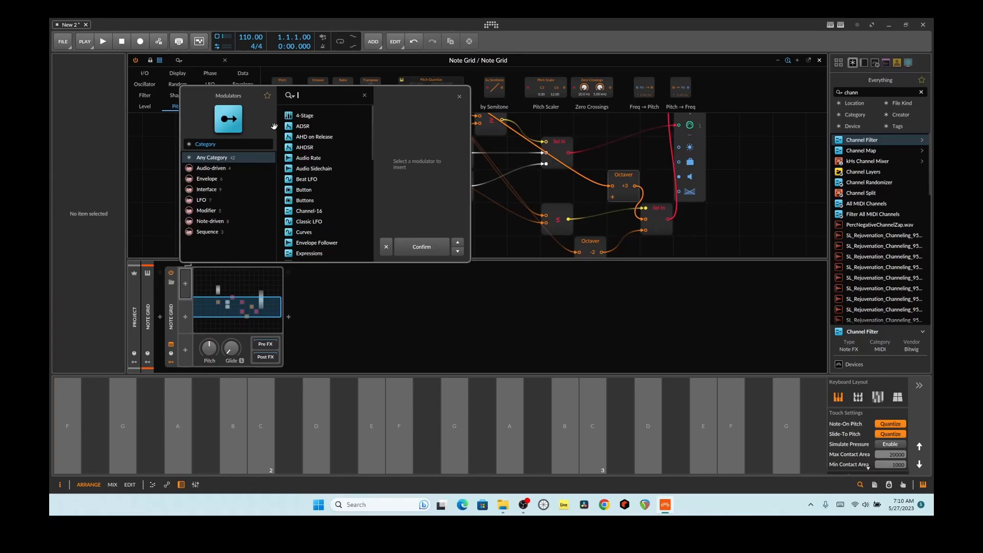
scroll(315, 195, "down", 3)
double_click(307, 230)
Step: Assign the LFO to the upper Octaver's octave shift with a modulation amount of -3.05
left_click(200, 297)
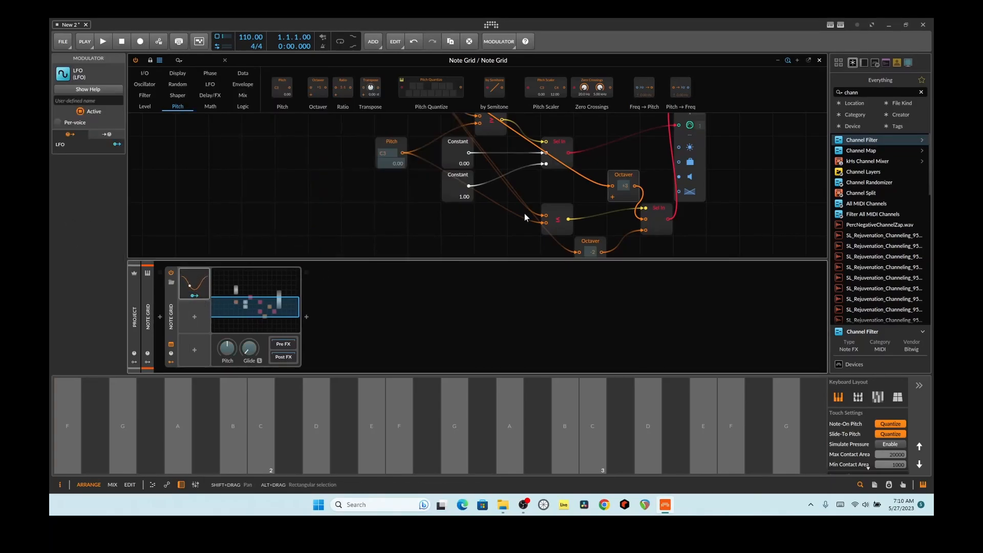
left_click_drag(624, 186, 624, 205)
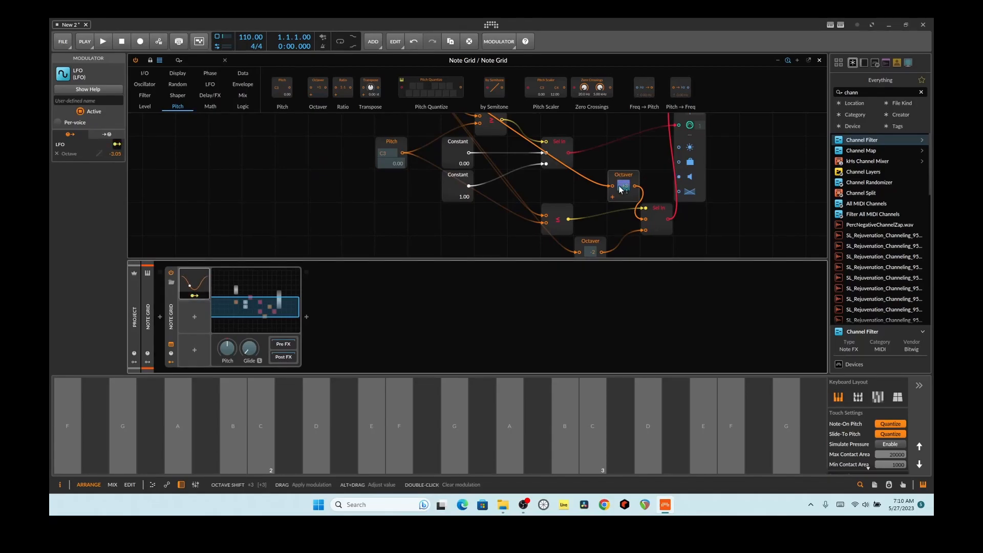
left_click(204, 297)
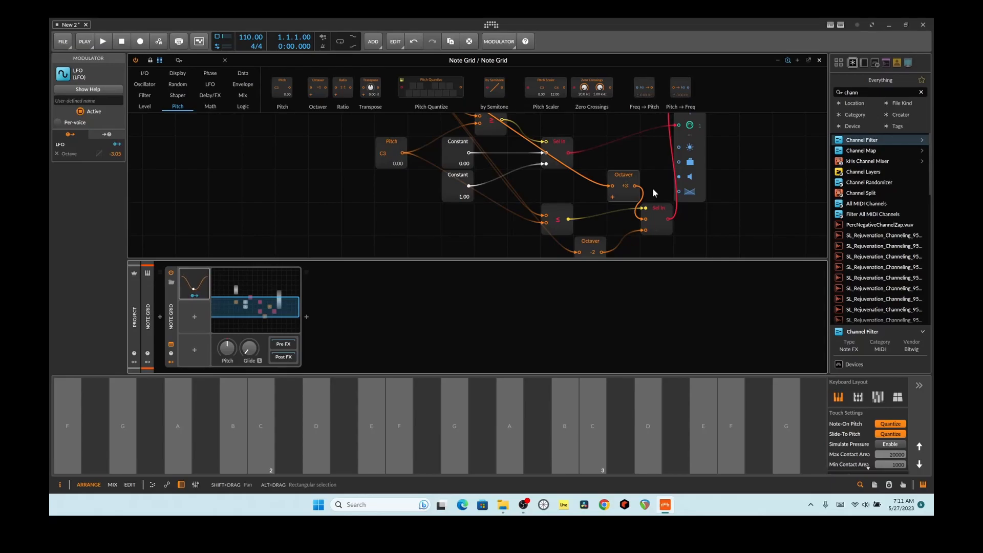
Step: Assign the LFO to the lower Octaver's octave shift with an amount of -1.40, and enlarge the patch view
scroll(619, 181, "down", 1)
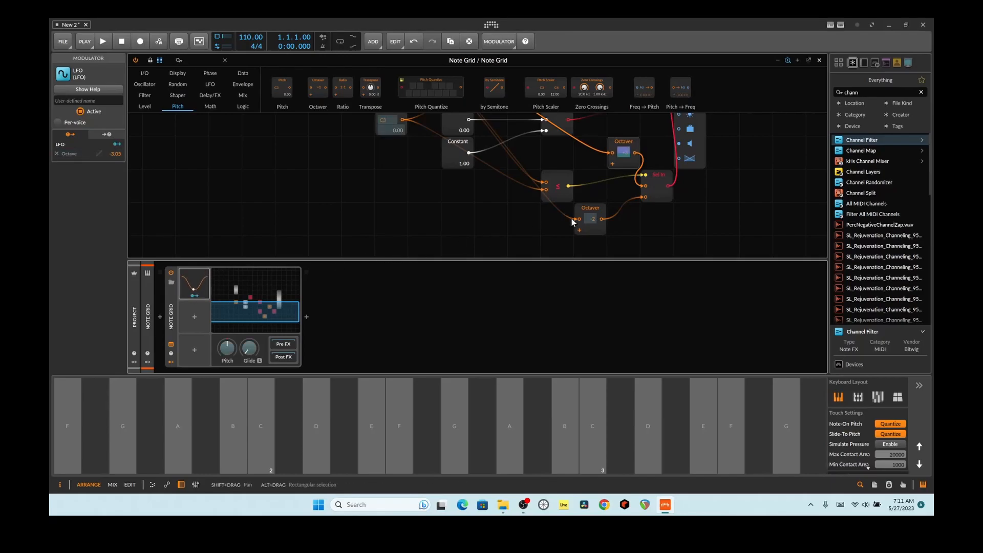
left_click_drag(590, 219, 590, 234)
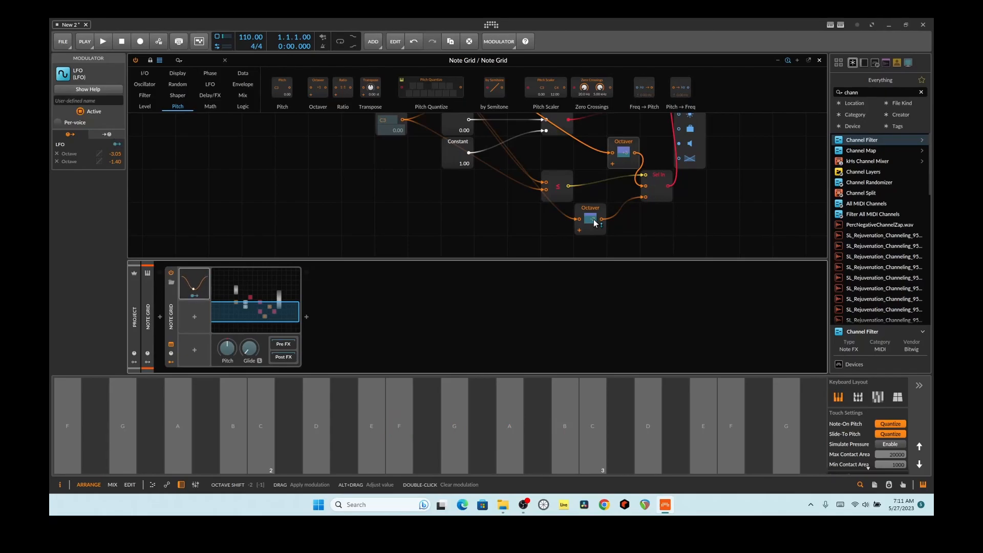
scroll(610, 194, "up", 3)
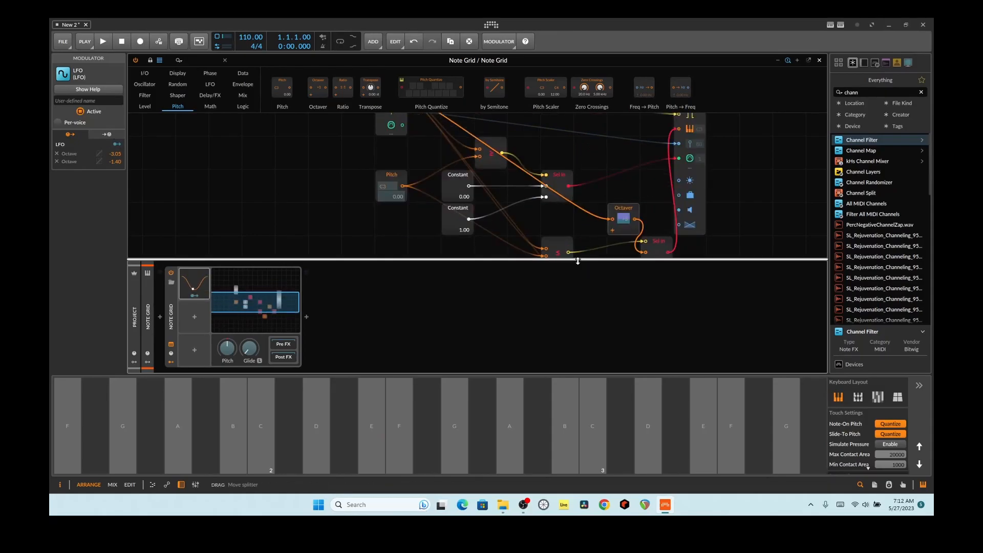
left_click_drag(578, 259, 577, 345)
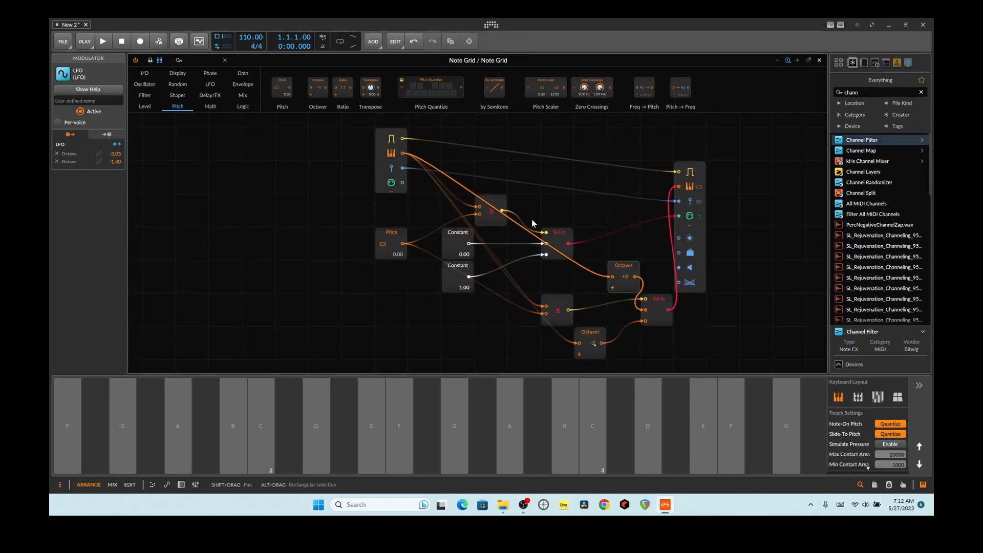